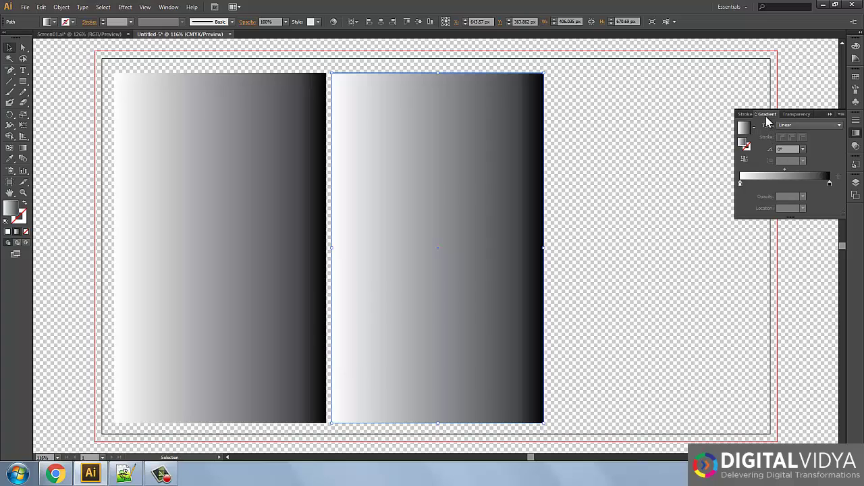
# Hide the gradient settings and bring them back into view.
pyautogui.click(833, 113)
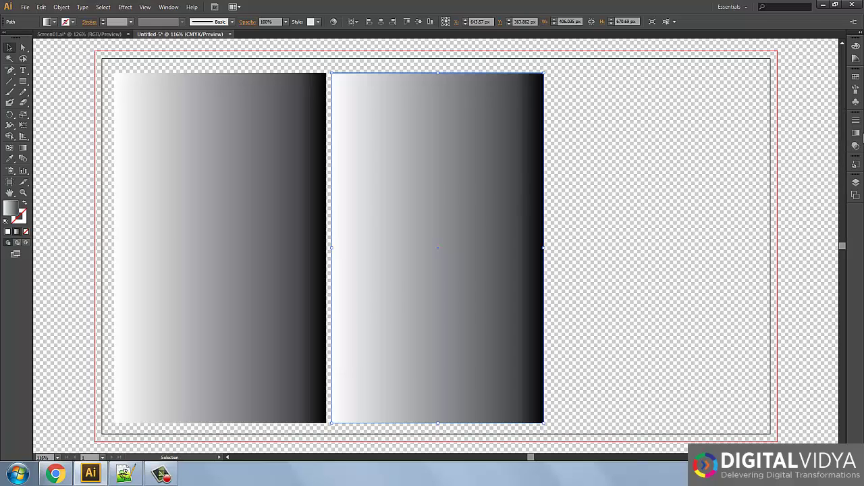
pyautogui.click(856, 133)
pyautogui.click(855, 133)
pyautogui.click(168, 7)
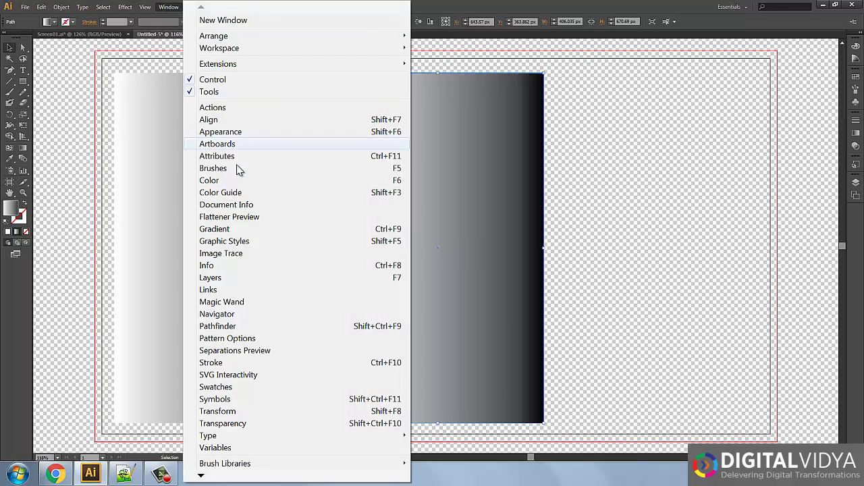
pyautogui.click(230, 231)
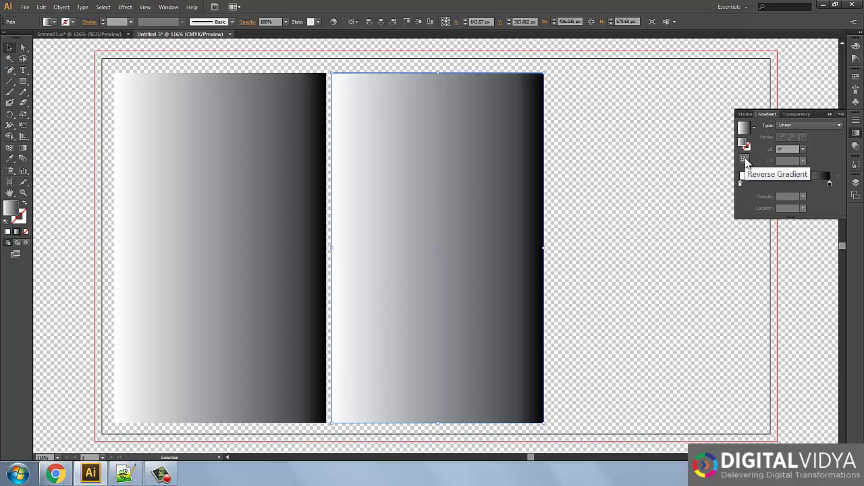
# Reverse the linear gradient on the right-hand rectangle and set its angle to 90°.
pyautogui.click(745, 161)
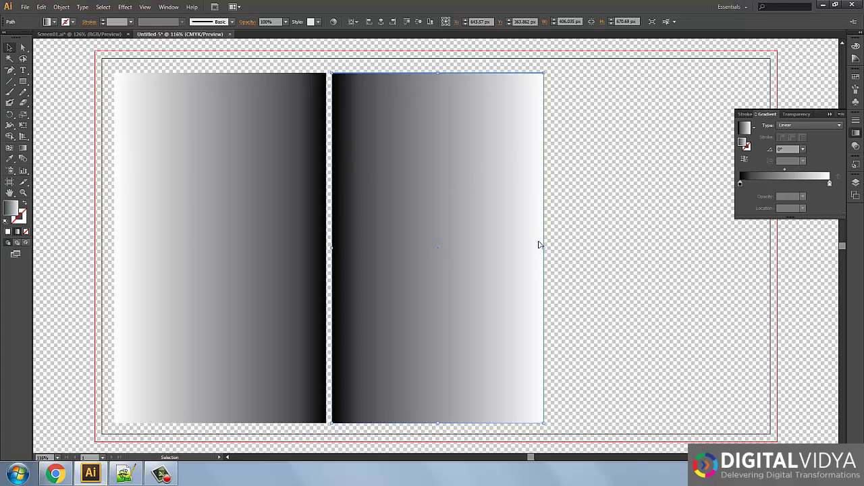
pyautogui.click(787, 150)
pyautogui.press('Return')
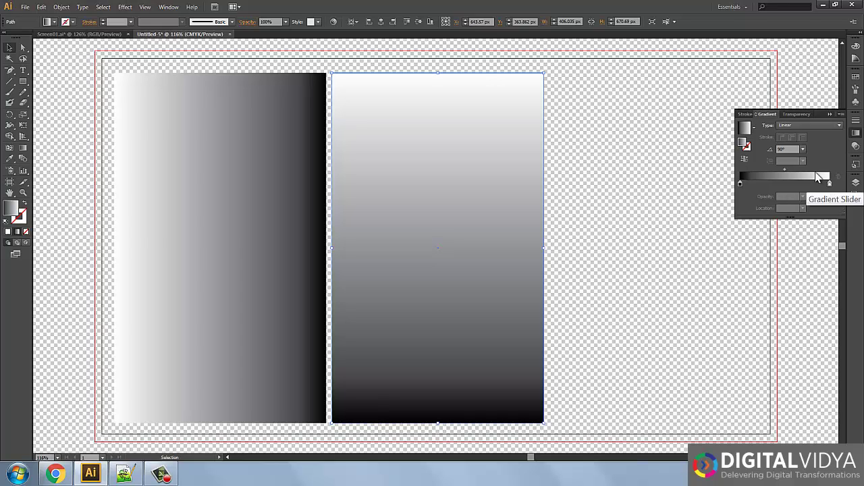
# Change the right-hand rectangle's gradient type to Radial and reverse it so white sits in the centre.
pyautogui.click(791, 127)
pyautogui.click(790, 145)
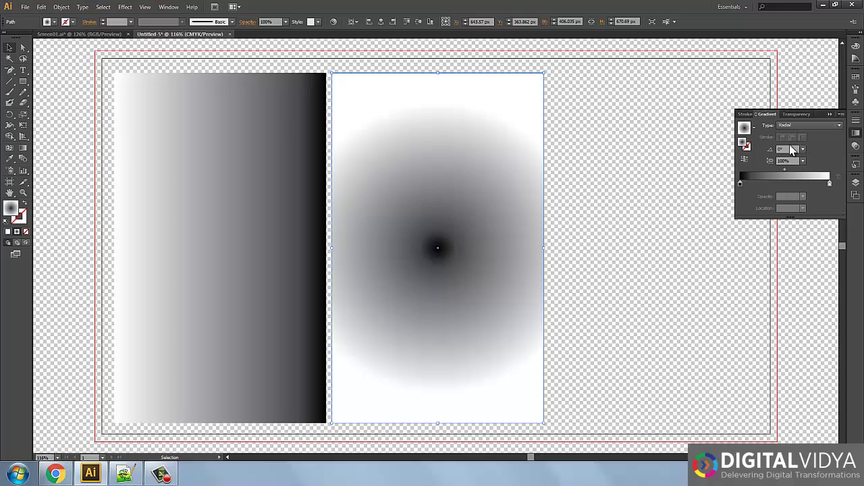
pyautogui.click(746, 160)
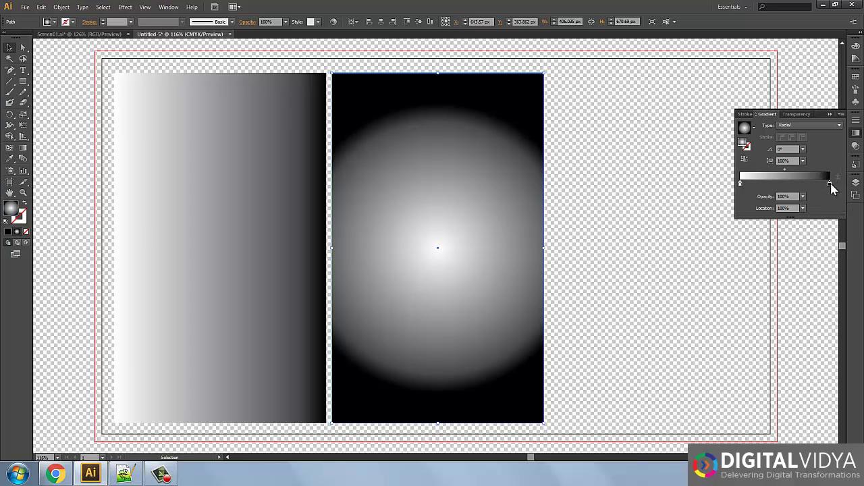
# Switch the gradient's black outer colour stop to CMYK mode and lighten it to a light grey.
pyautogui.doubleClick(830, 184)
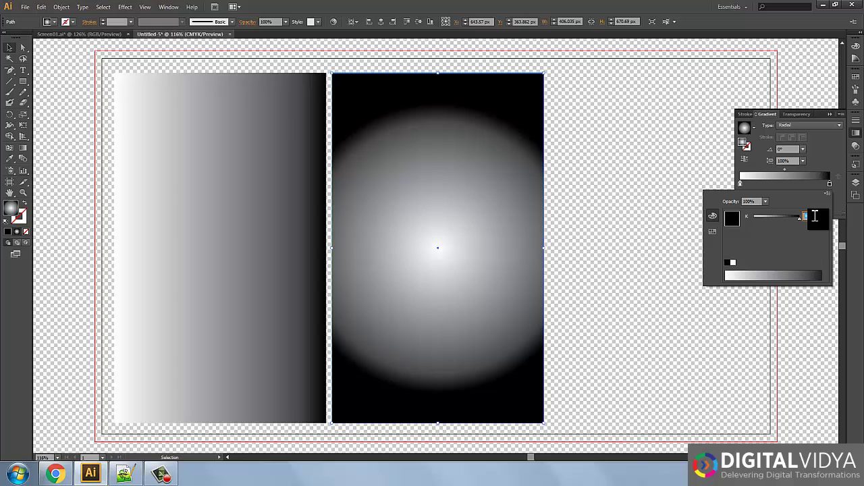
pyautogui.click(829, 194)
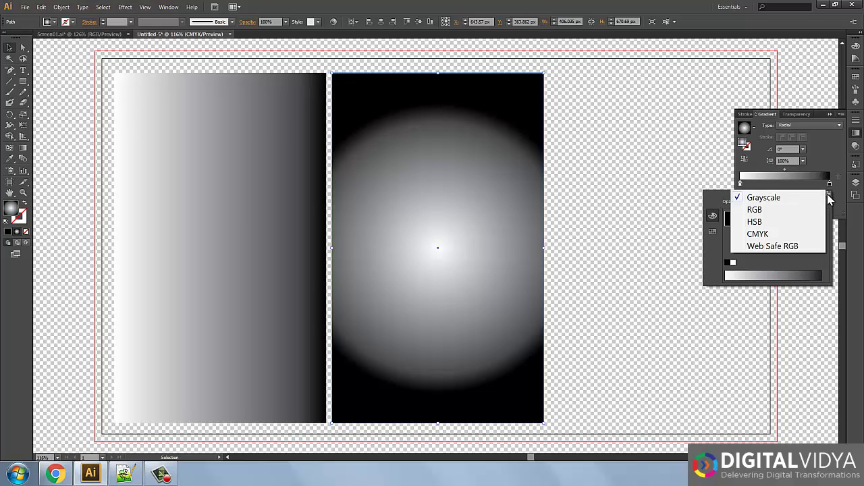
pyautogui.click(757, 235)
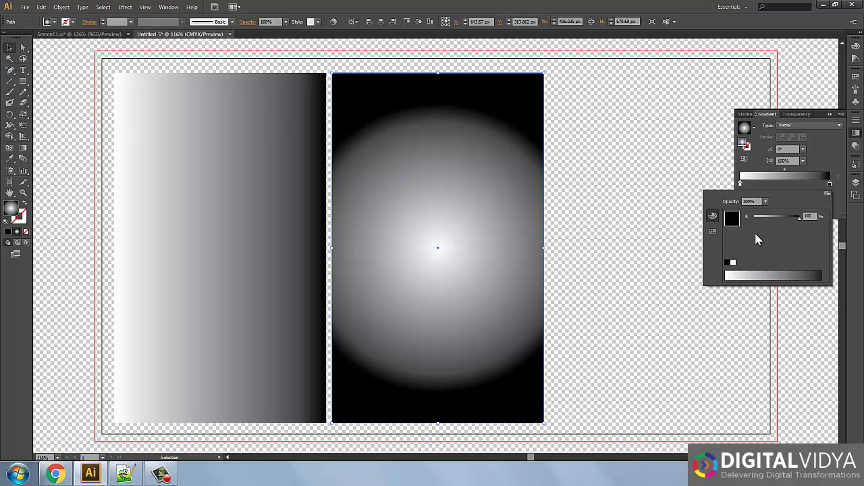
pyautogui.moveTo(793, 252); pyautogui.dragTo(770, 252)
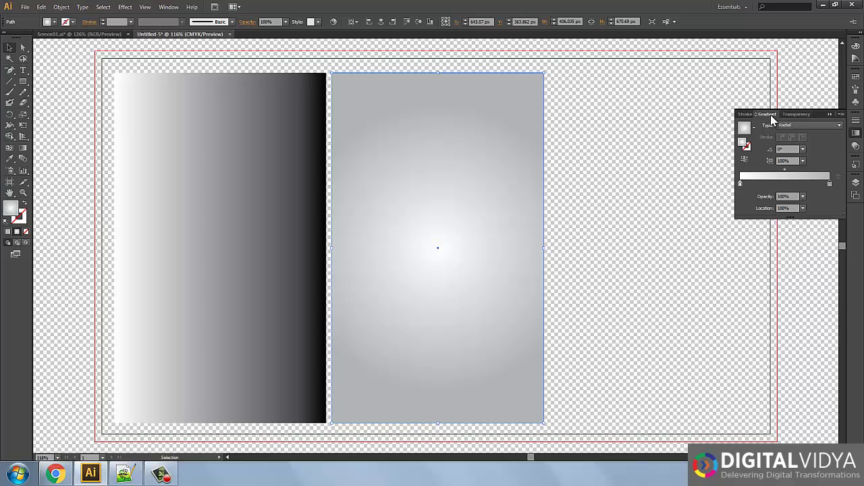
pyautogui.click(776, 121)
# Try a 10% aspect ratio on the radial gradient, and set it to 800% instead.
pyautogui.click(803, 162)
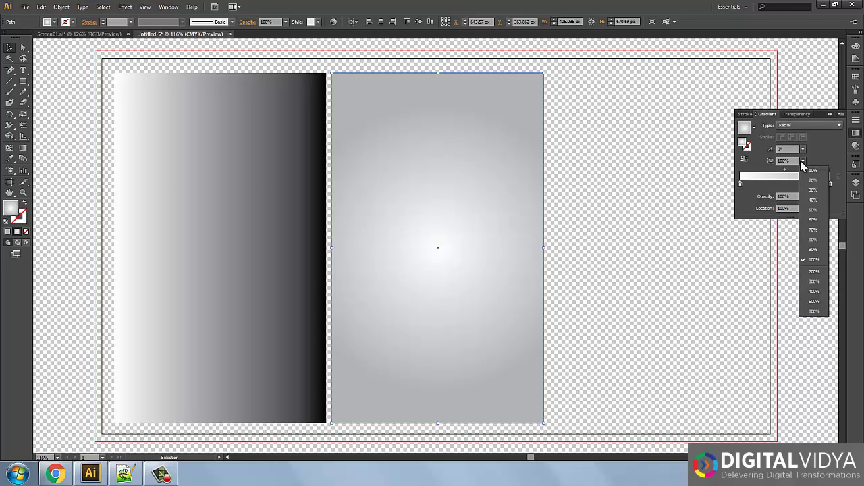
pyautogui.click(813, 170)
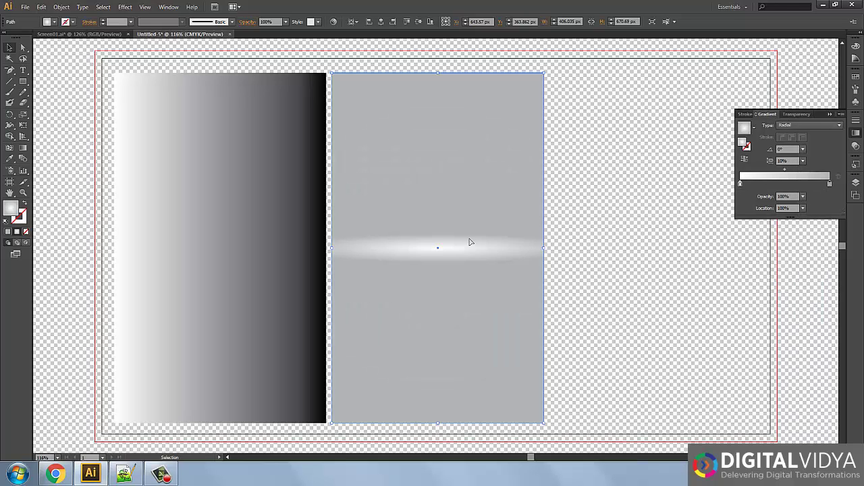
pyautogui.click(785, 161)
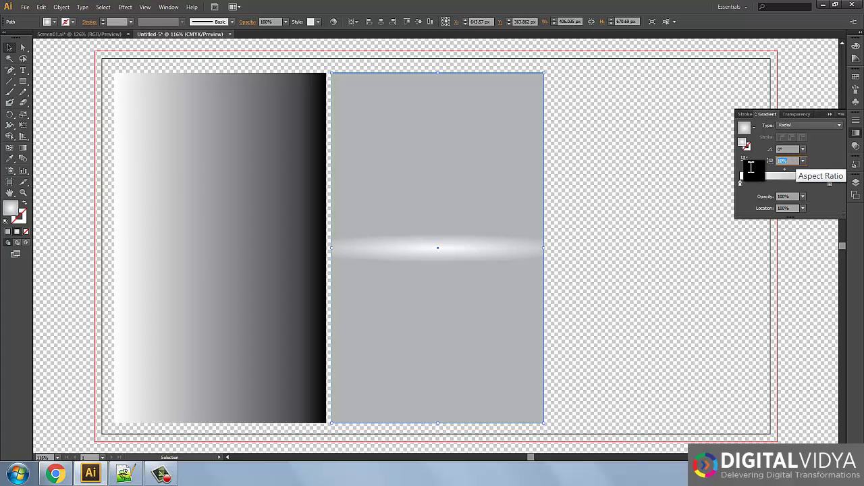
pyautogui.write('800')
pyautogui.press('Return')
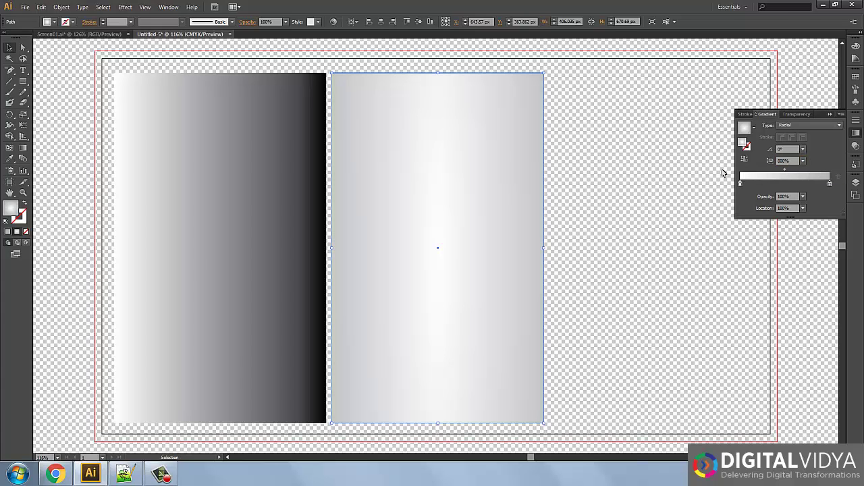
# Select both gradient rectangles and delete them from the artboard.
pyautogui.click(611, 217)
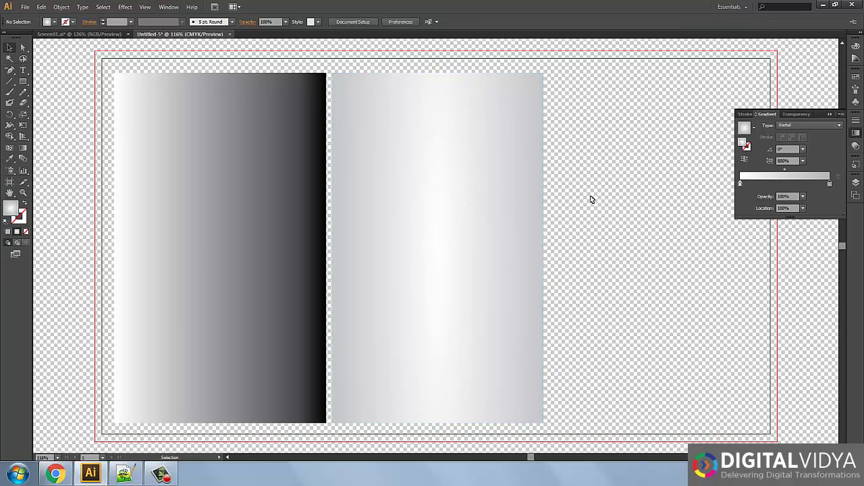
pyautogui.moveTo(594, 194); pyautogui.dragTo(299, 257)
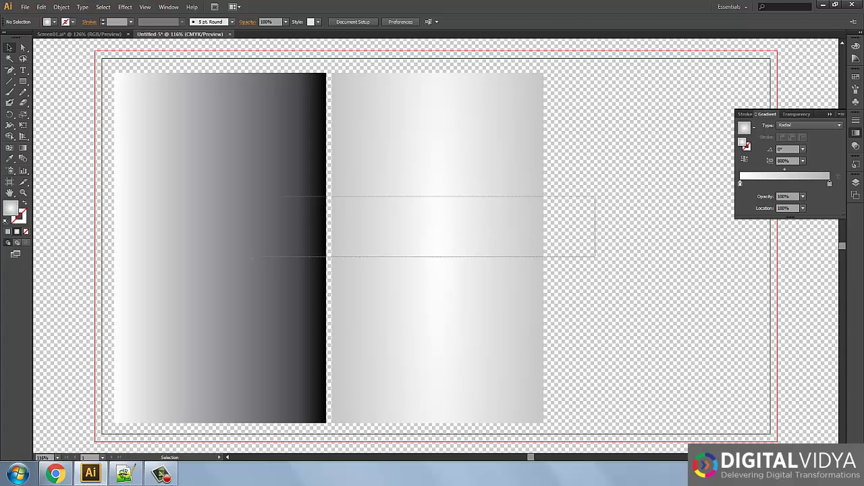
pyautogui.click(571, 201)
pyautogui.moveTo(571, 202); pyautogui.dragTo(77, 274)
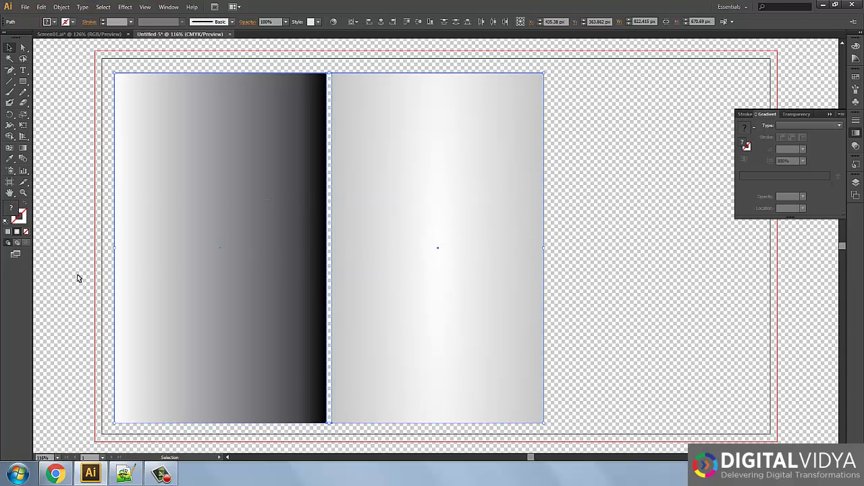
pyautogui.press('Delete')
# Place the image 20.jpg from the "67 Amazing Landscapes Full HD Wallpapers" folder on the Personal (E:) drive.
pyautogui.click(23, 81)
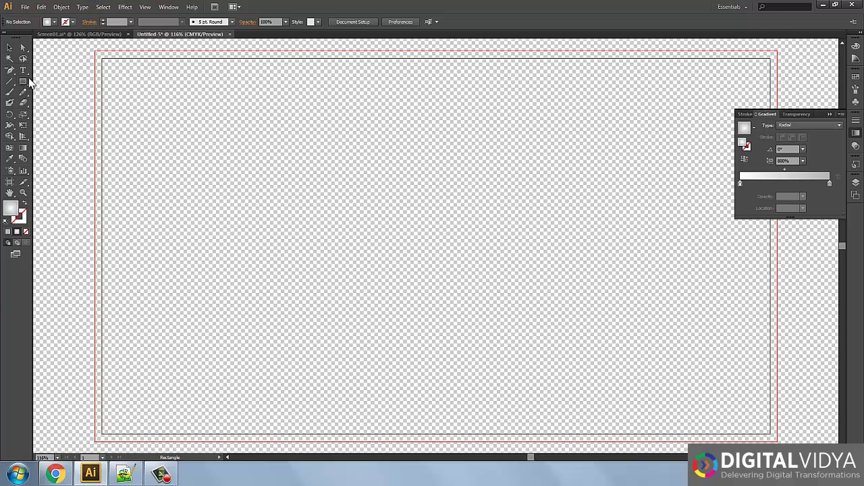
pyautogui.click(25, 7)
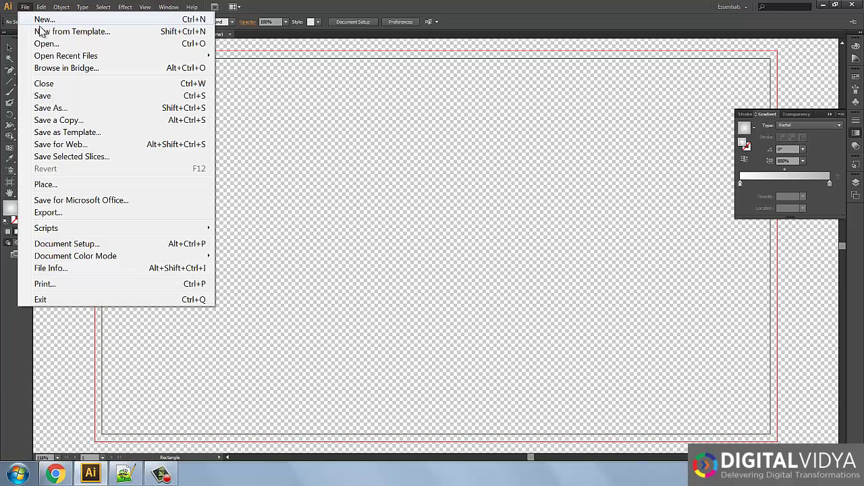
pyautogui.click(46, 184)
pyautogui.doubleClick(579, 64)
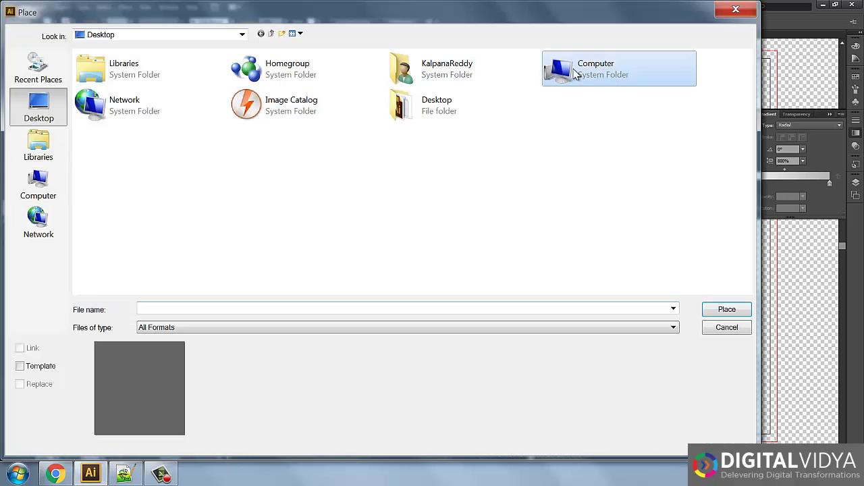
pyautogui.doubleClick(449, 86)
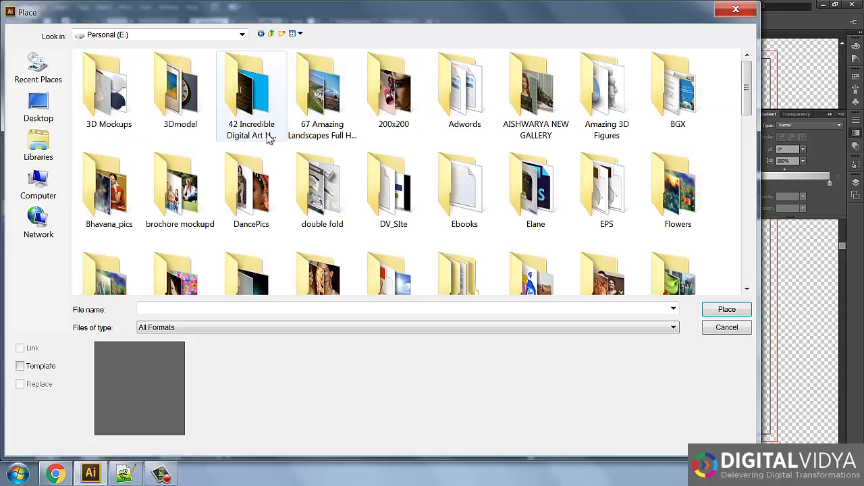
pyautogui.doubleClick(322, 91)
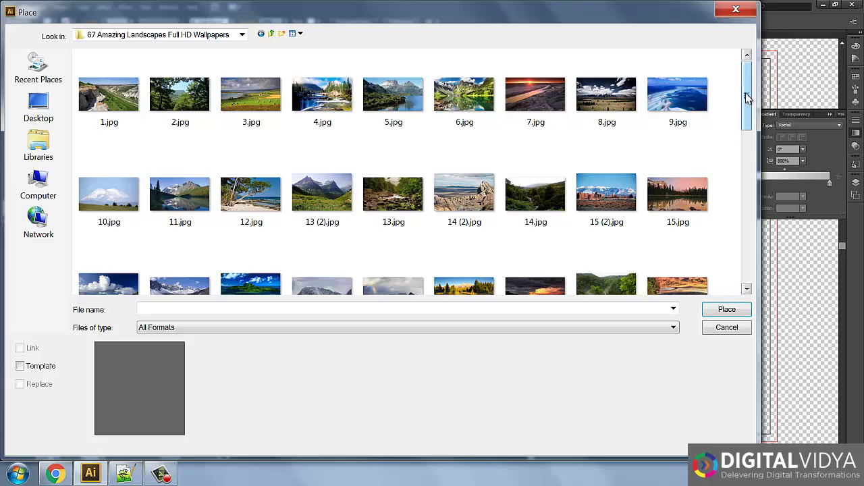
pyautogui.scroll(-1, 746, 129)
pyautogui.moveTo(746, 130); pyautogui.dragTo(747, 135)
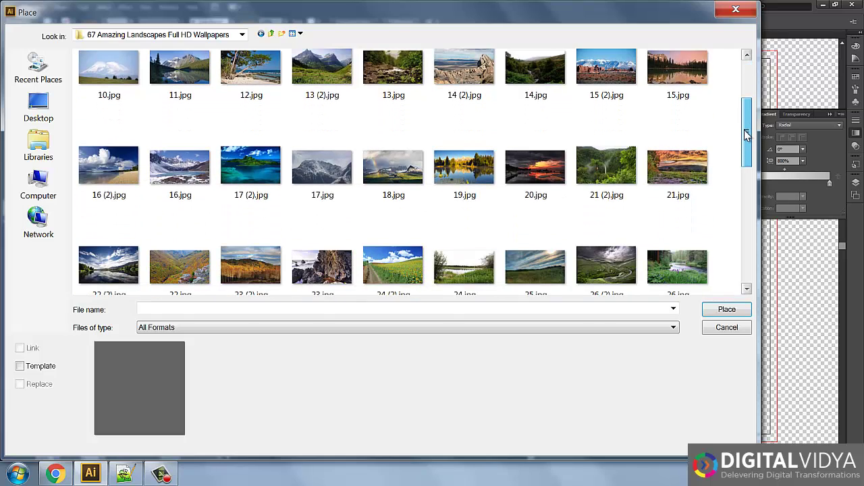
pyautogui.click(539, 169)
pyautogui.click(735, 311)
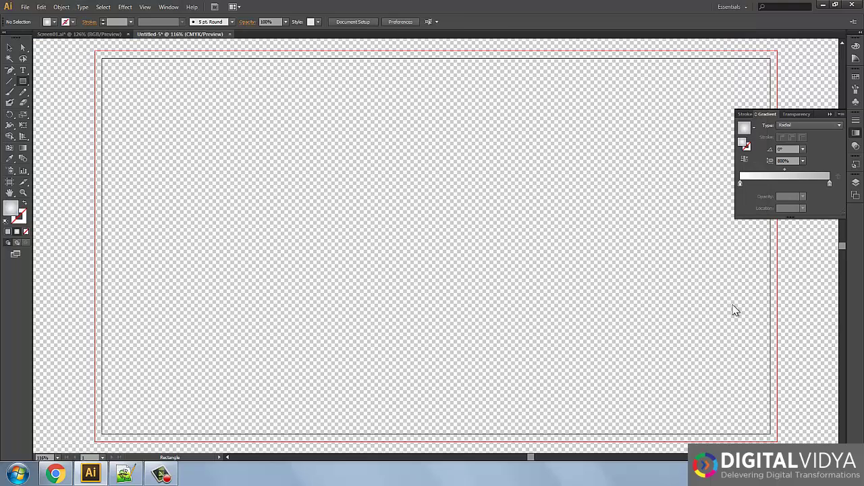
# Scale the placed sunset image to 50%.
pyautogui.doubleClick(23, 116)
pyautogui.write('50')
pyautogui.press('Return')
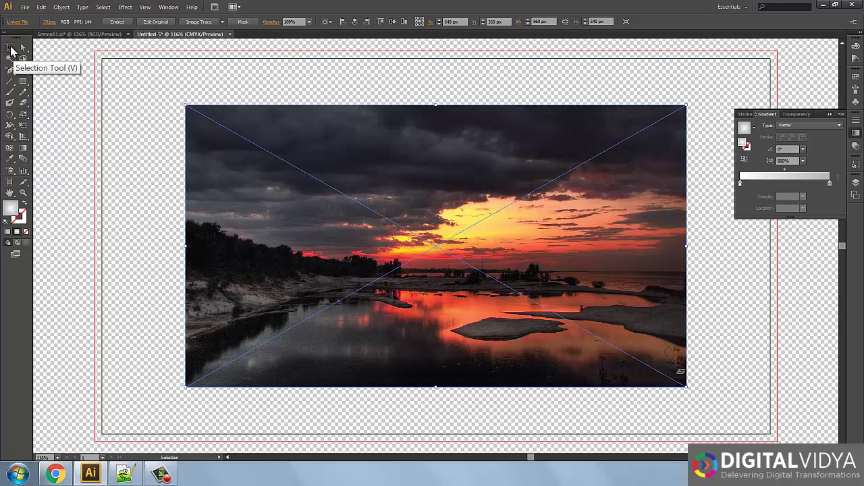
# Fit the sunset image to the artboard from its upper-left to its lower-right corner and lock it in place.
pyautogui.click(10, 47)
pyautogui.moveTo(225, 125); pyautogui.dragTo(140, 78)
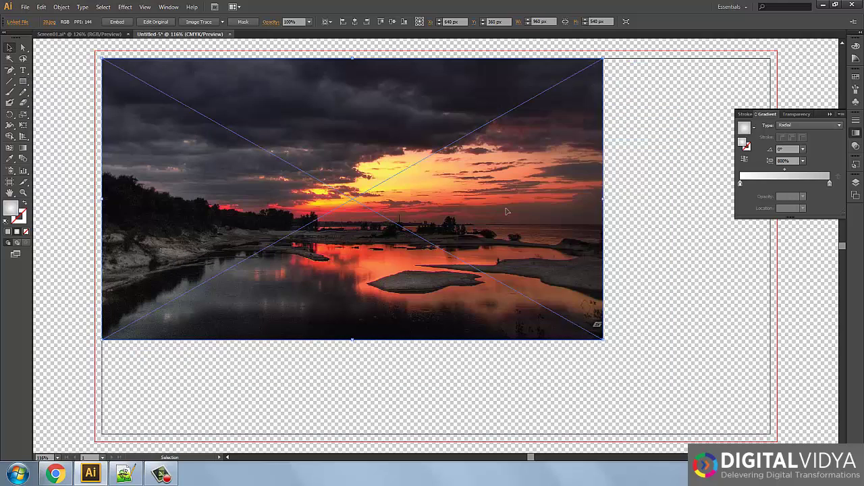
pyautogui.moveTo(599, 347); pyautogui.dragTo(770, 434)
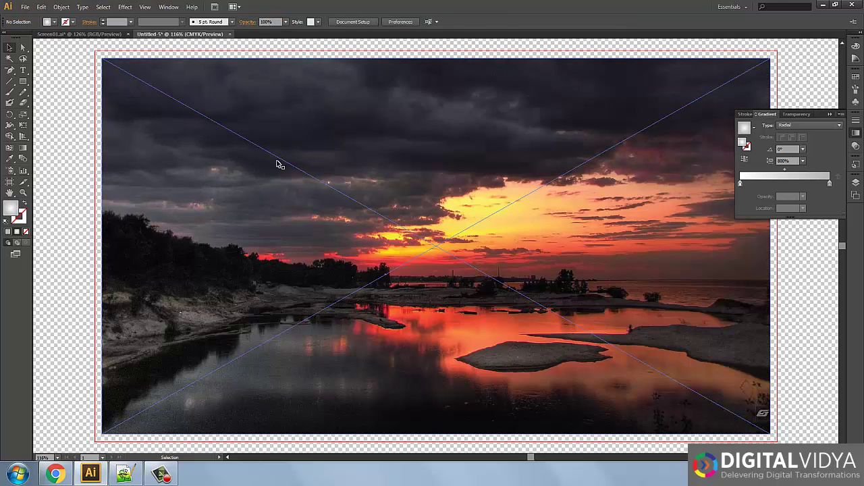
pyautogui.hotkey('ctrl', '2')
pyautogui.moveTo(270, 173); pyautogui.dragTo(425, 273)
# Draw a rectangle about 1285 px wide over the sunset image and stretch its top edge to make it 720 px high.
pyautogui.click(23, 81)
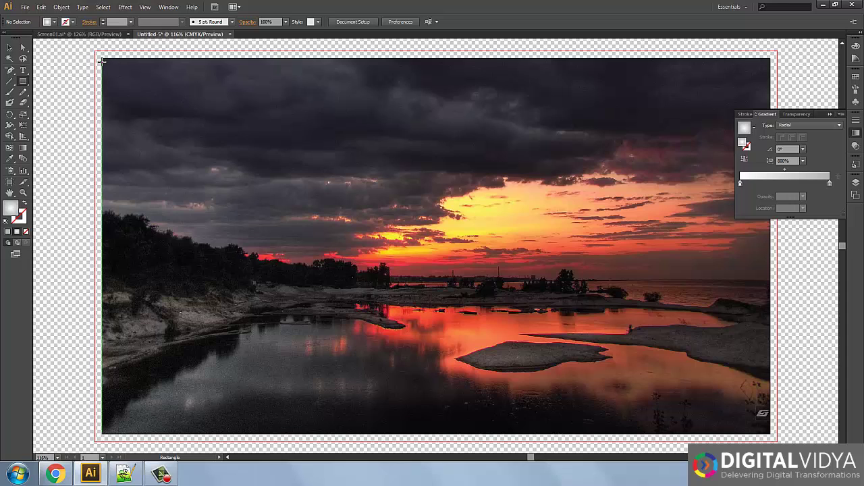
pyautogui.moveTo(100, 58); pyautogui.dragTo(774, 441)
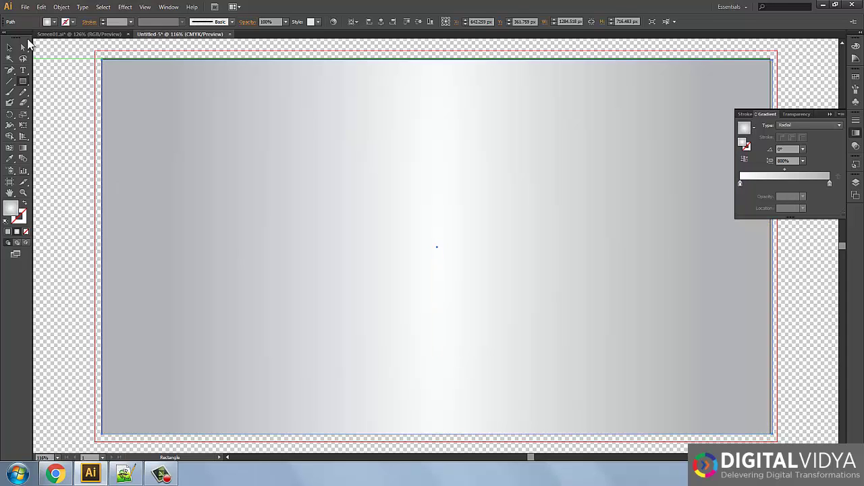
pyautogui.click(12, 48)
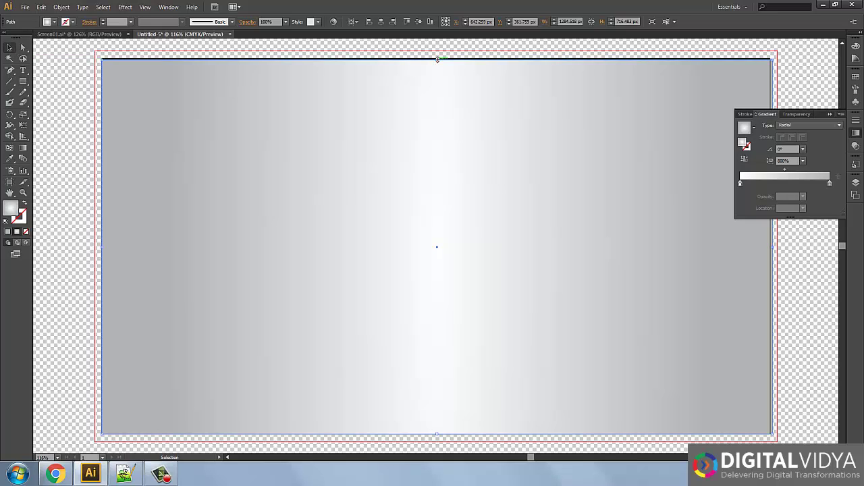
pyautogui.moveTo(437, 60); pyautogui.dragTo(438, 59)
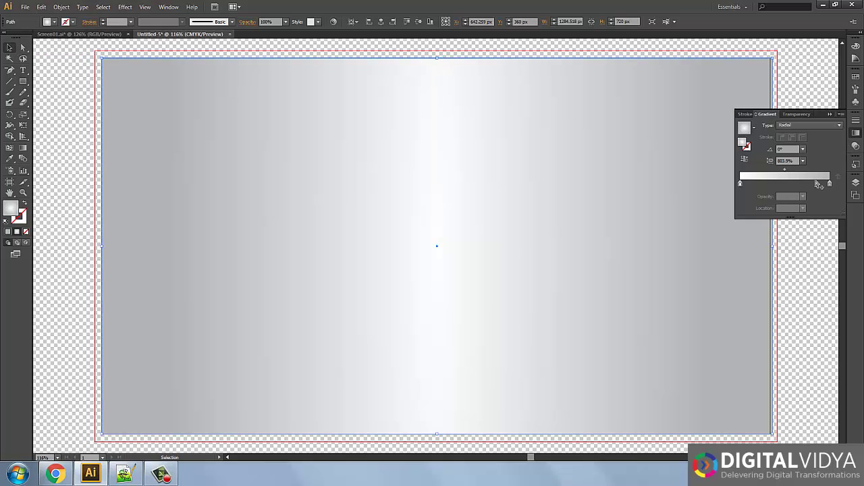
# Float the gradient settings over the artboard, collapse the transparency settings and show the colour swatches.
pyautogui.moveTo(768, 115); pyautogui.dragTo(513, 118)
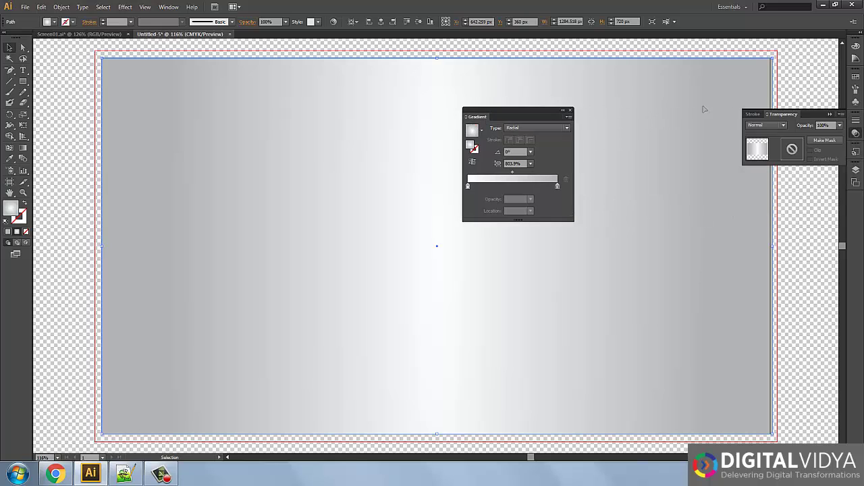
pyautogui.click(831, 113)
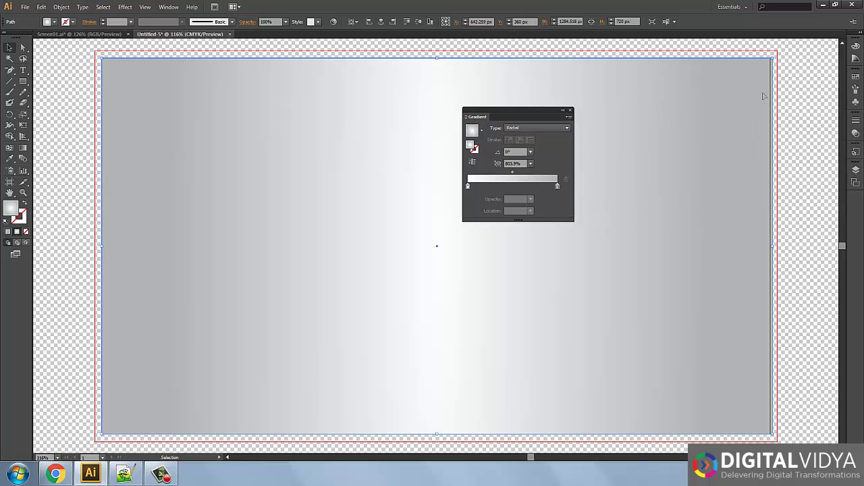
pyautogui.click(856, 77)
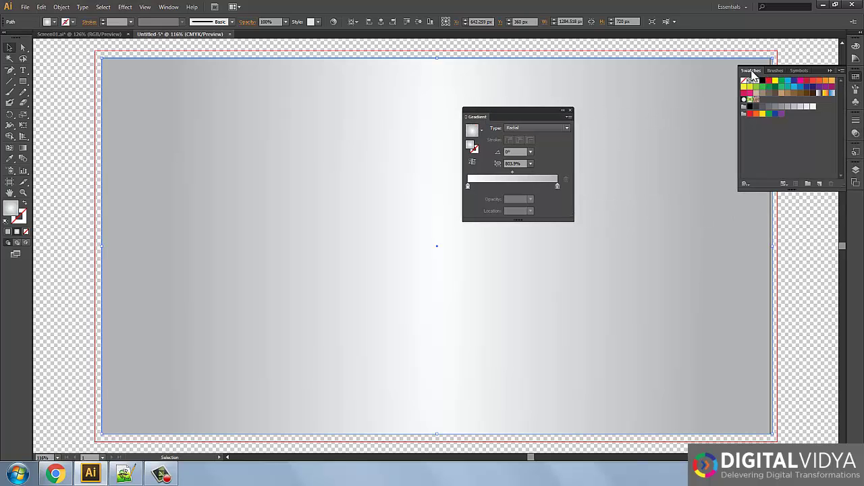
# Float the colour swatches beside the gradient settings, then colour the radial gradient's start stop orange and its end stop dark red.
pyautogui.moveTo(752, 72)
pyautogui.mouseDown()
pyautogui.moveTo(643, 117)
pyautogui.moveTo(641, 107)
pyautogui.mouseUp()
pyautogui.click(830, 70)
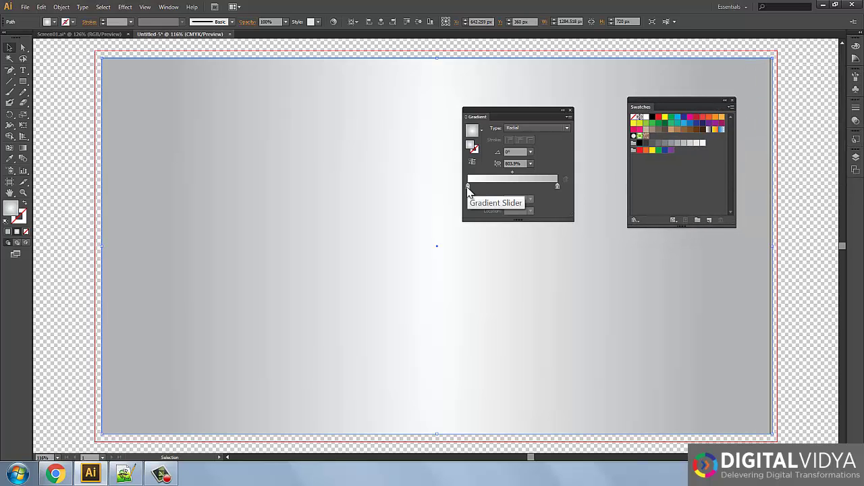
pyautogui.moveTo(646, 151); pyautogui.dragTo(468, 186)
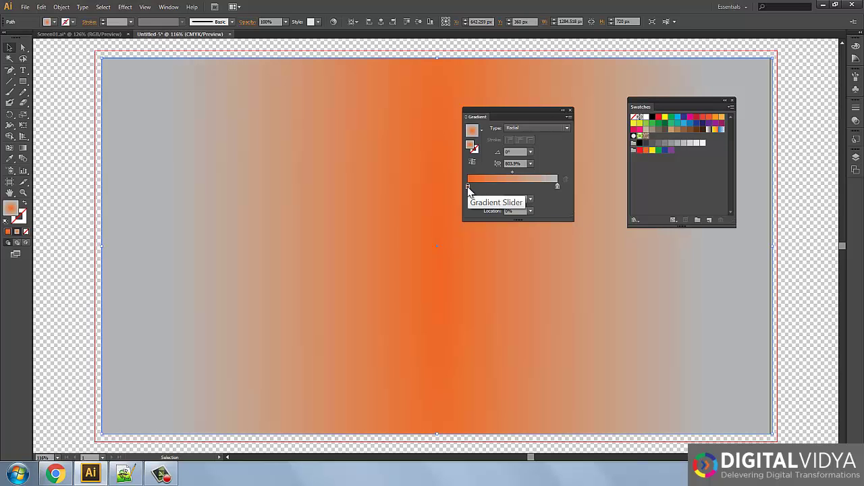
pyautogui.moveTo(696, 121); pyautogui.dragTo(557, 186)
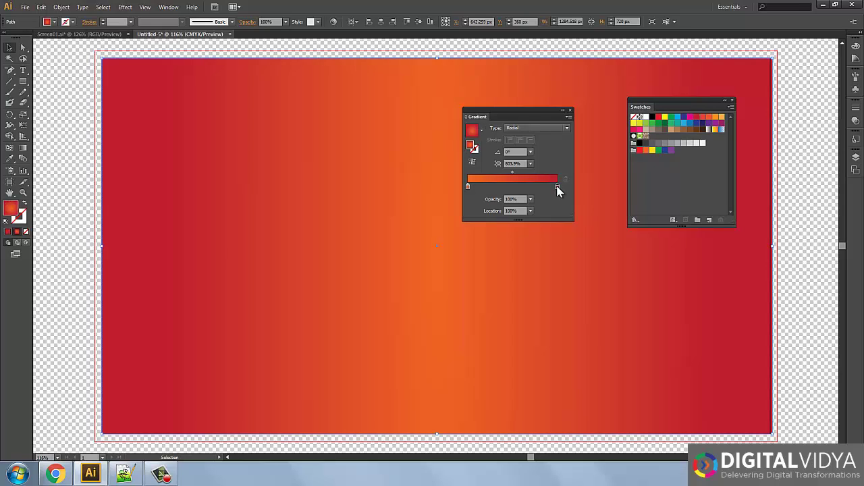
# Keep the gradient type Radial and set its aspect ratio to 100%.
pyautogui.click(541, 129)
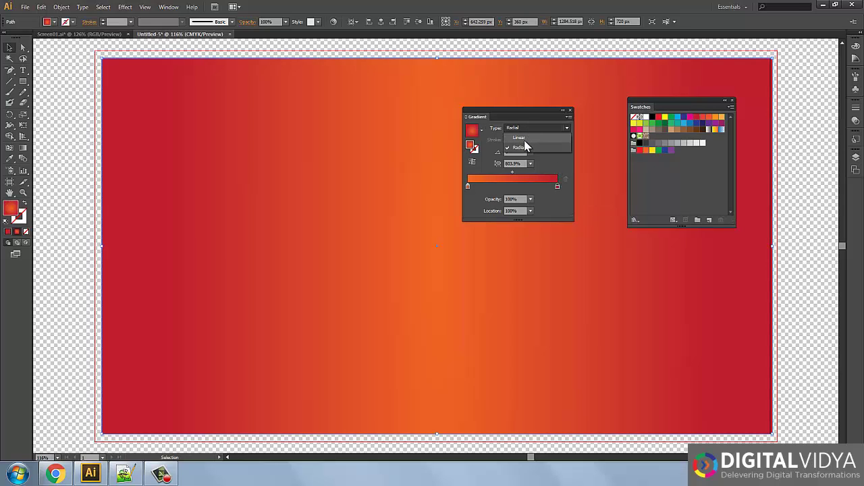
pyautogui.click(520, 148)
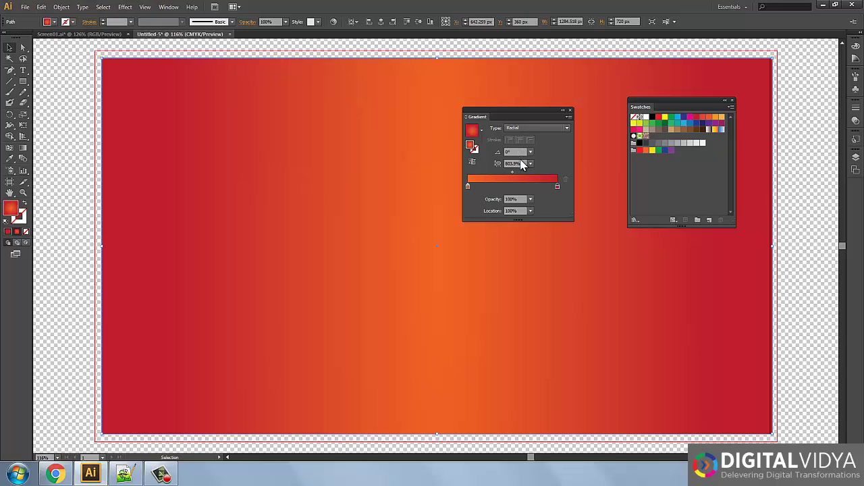
pyautogui.click(529, 164)
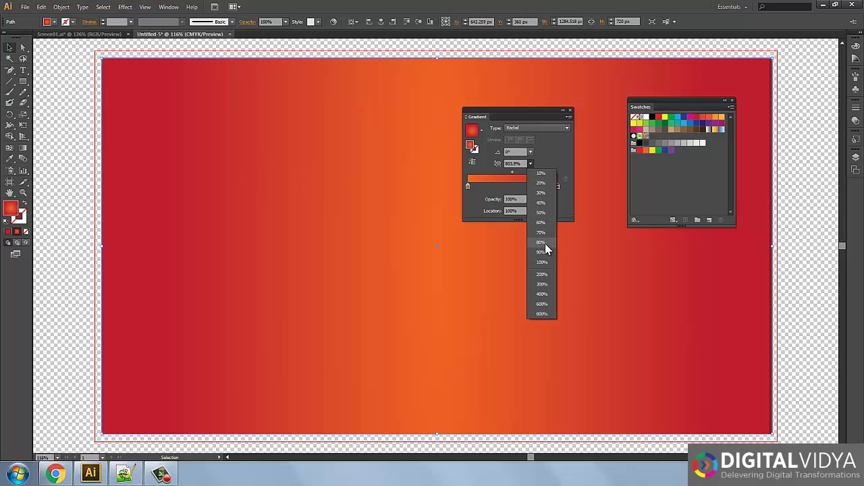
pyautogui.click(542, 263)
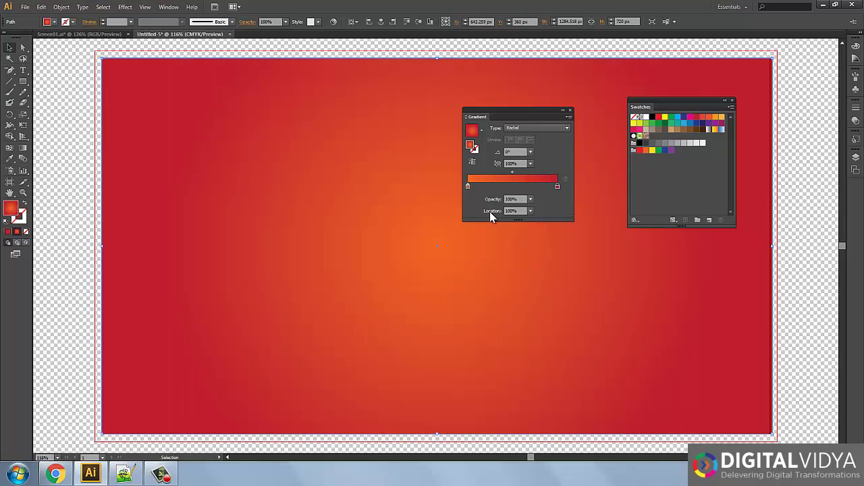
# Set the opacity of the gradient's orange start stop to 0%.
pyautogui.click(468, 187)
pyautogui.click(531, 200)
pyautogui.write('0')
pyautogui.press('Return')
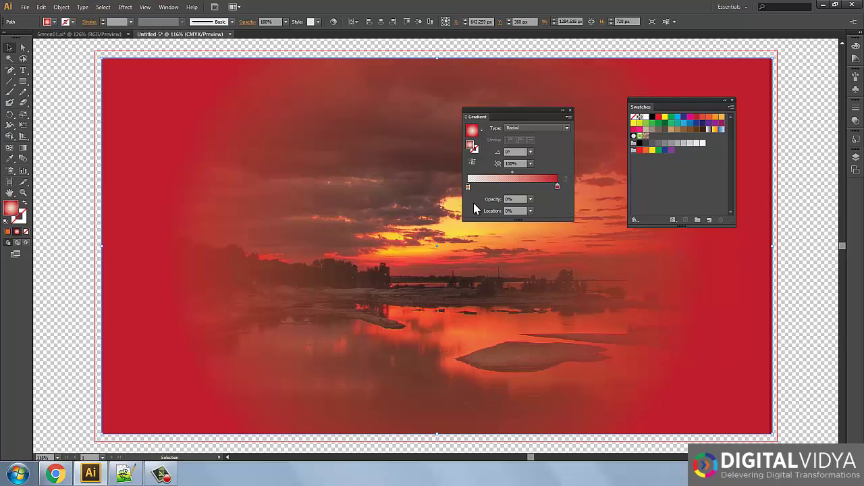
# Reverse the gradient once and restore its direction, with the transparent start stop selected.
pyautogui.click(473, 162)
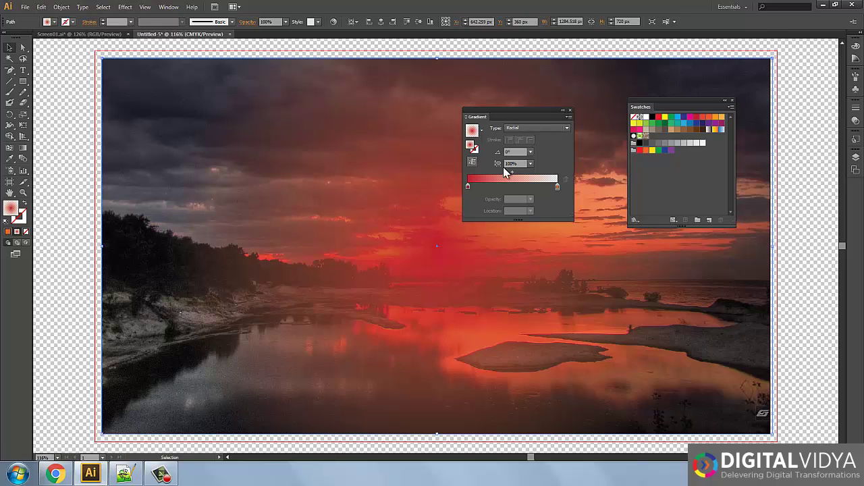
pyautogui.click(473, 164)
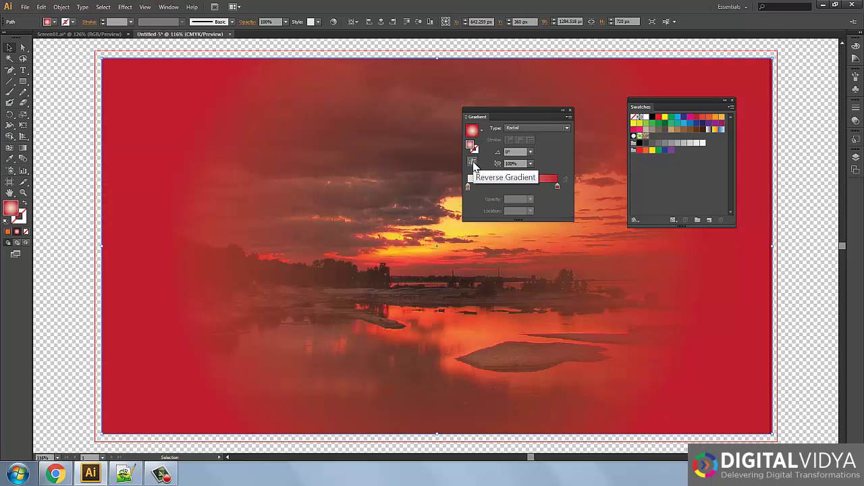
pyautogui.click(468, 187)
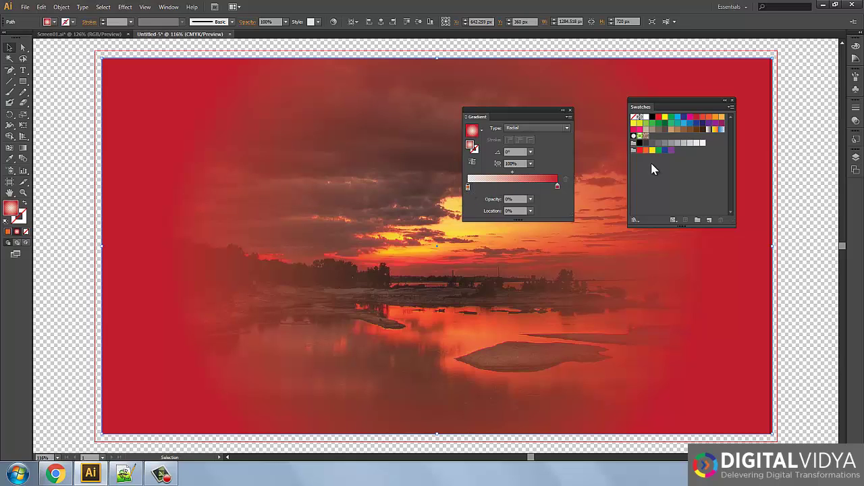
# Recolour the gradient's end stop dark blue and its transparent start stop black.
pyautogui.moveTo(683, 118); pyautogui.dragTo(559, 187)
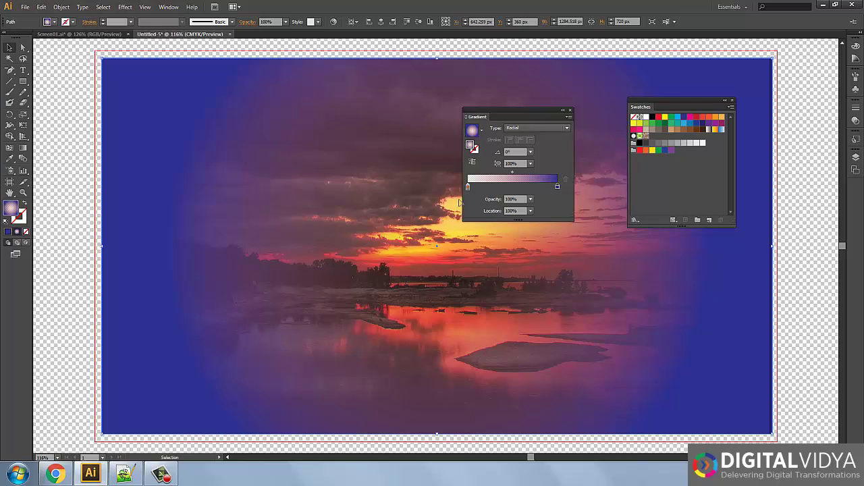
pyautogui.click(467, 187)
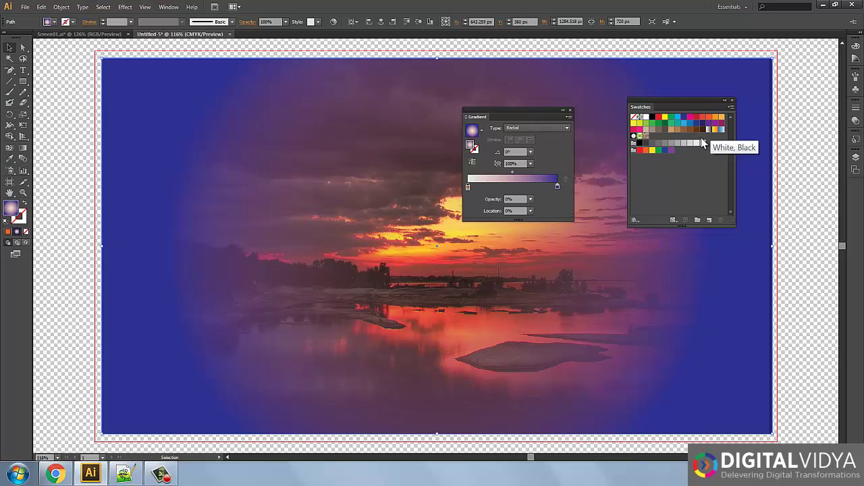
pyautogui.moveTo(640, 144); pyautogui.dragTo(471, 192)
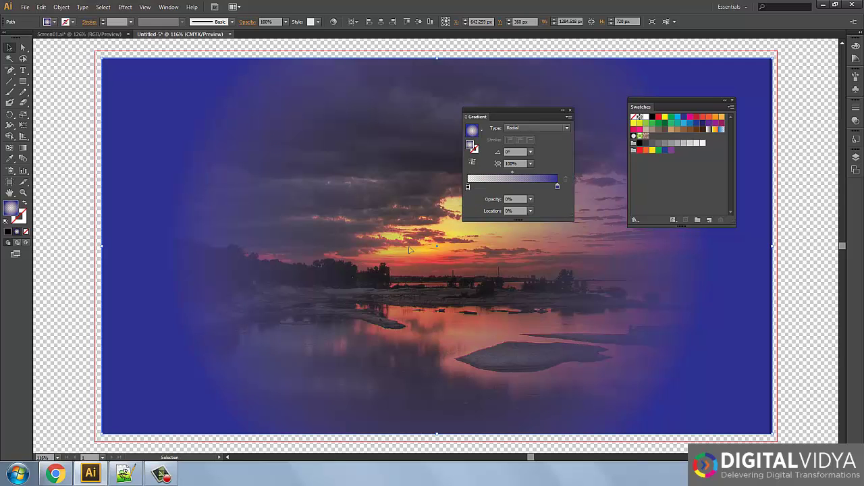
# Try reversing the blue gradient and shifting its blue stop inward, then return the stop and the gradient direction to where they were.
pyautogui.click(472, 162)
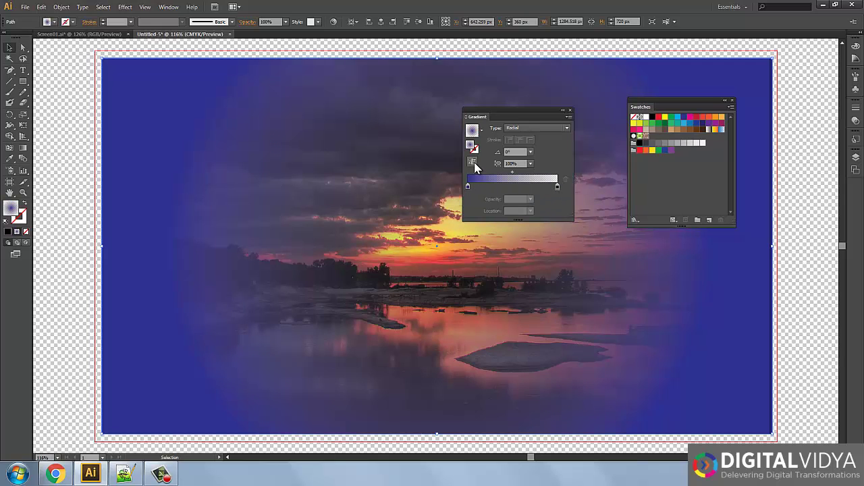
pyautogui.click(472, 162)
pyautogui.moveTo(558, 187)
pyautogui.mouseDown()
pyautogui.moveTo(489, 187)
pyautogui.moveTo(570, 180)
pyautogui.mouseUp()
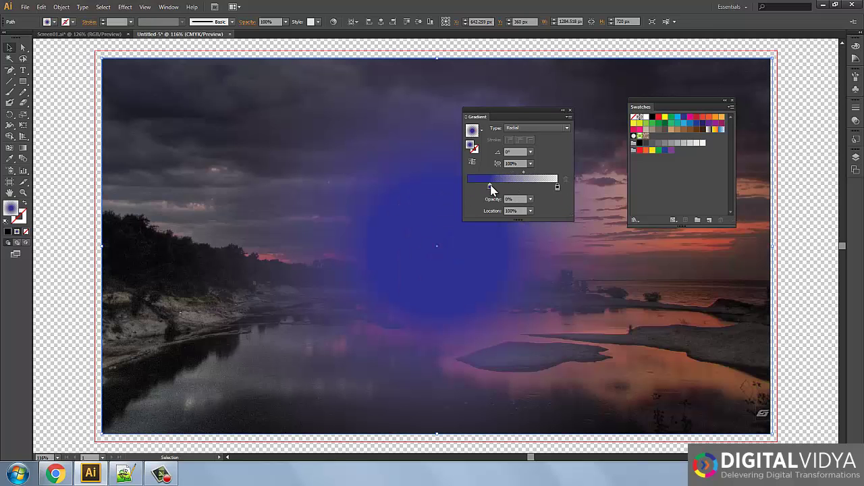
pyautogui.moveTo(490, 187); pyautogui.dragTo(451, 188)
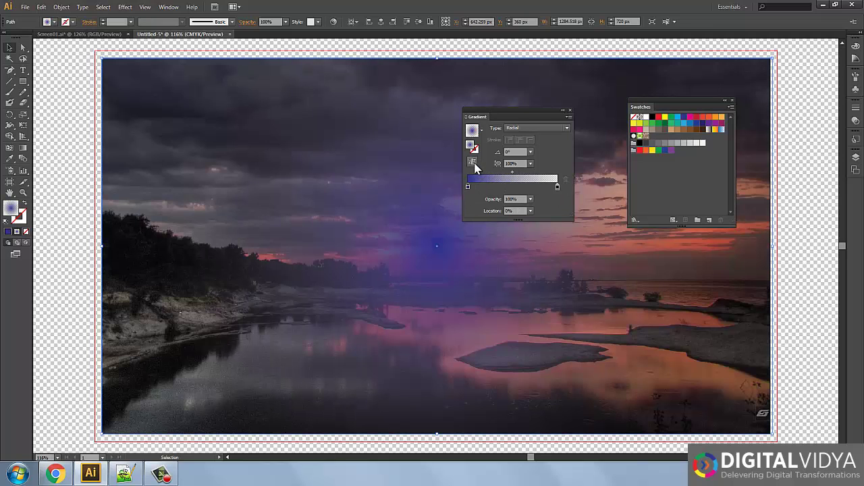
pyautogui.click(473, 163)
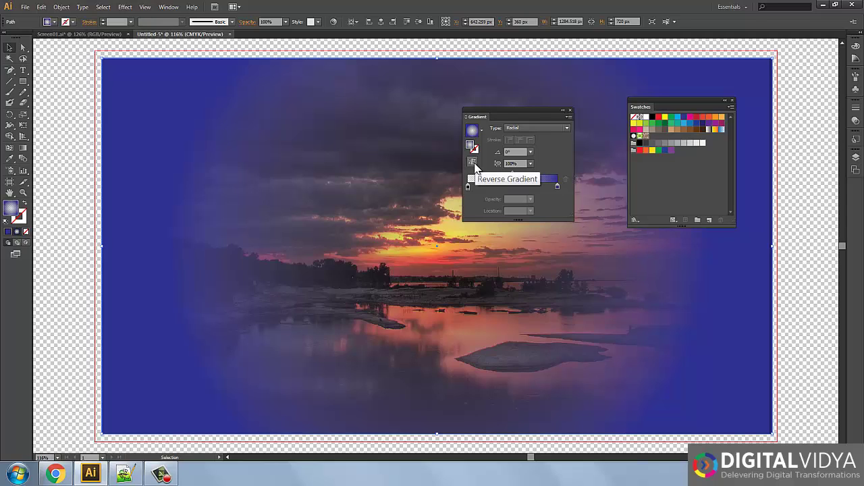
# Set the radial gradient's angle to 45° and its aspect ratio to 30%.
pyautogui.click(513, 152)
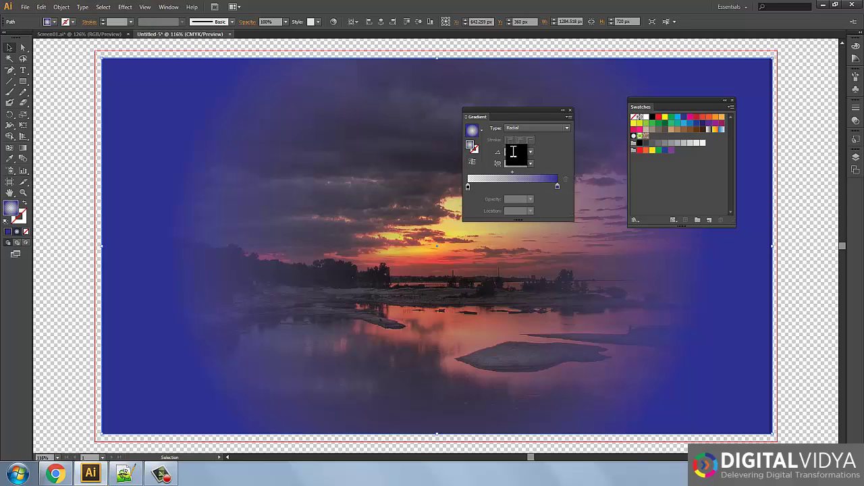
pyautogui.write('45')
pyautogui.press('Return')
pyautogui.click(530, 164)
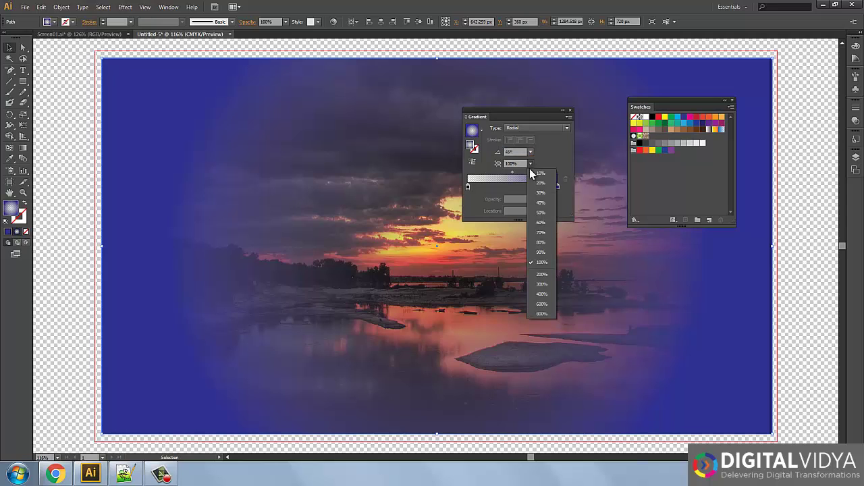
pyautogui.click(544, 196)
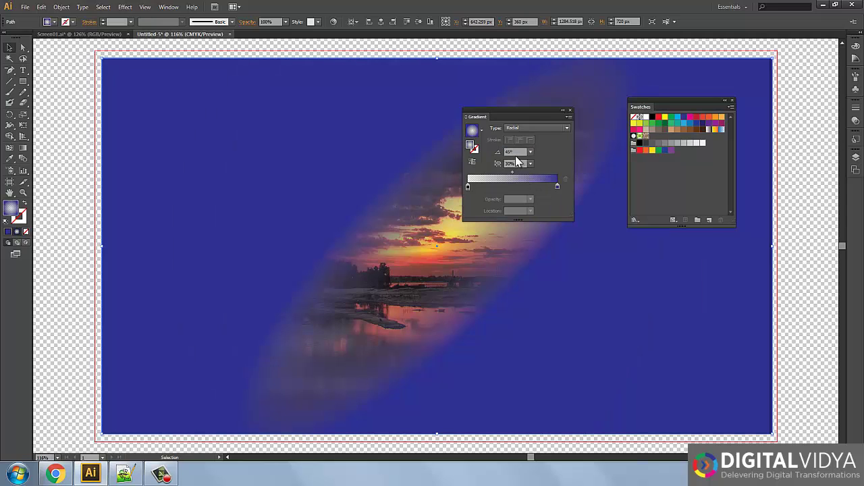
# Try a gradient angle of 90°, then set the angle to 30°.
pyautogui.click(517, 152)
pyautogui.write('90')
pyautogui.press('Return')
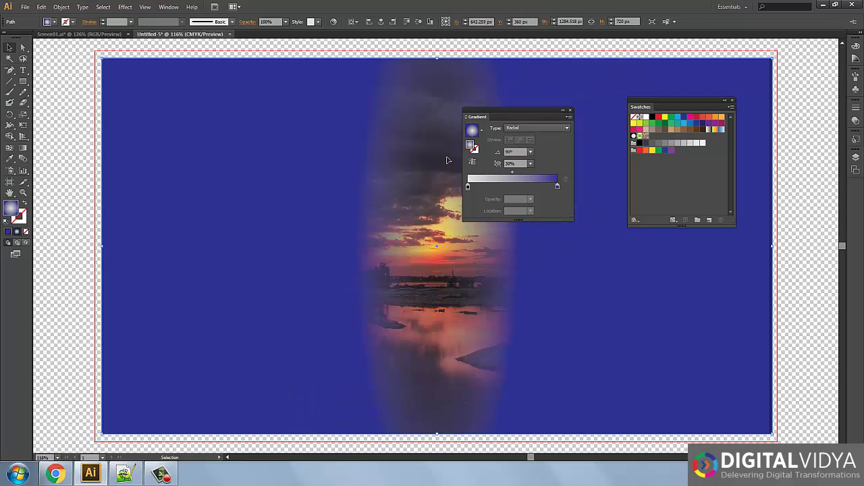
pyautogui.click(518, 151)
pyautogui.write('30')
pyautogui.press('Return')
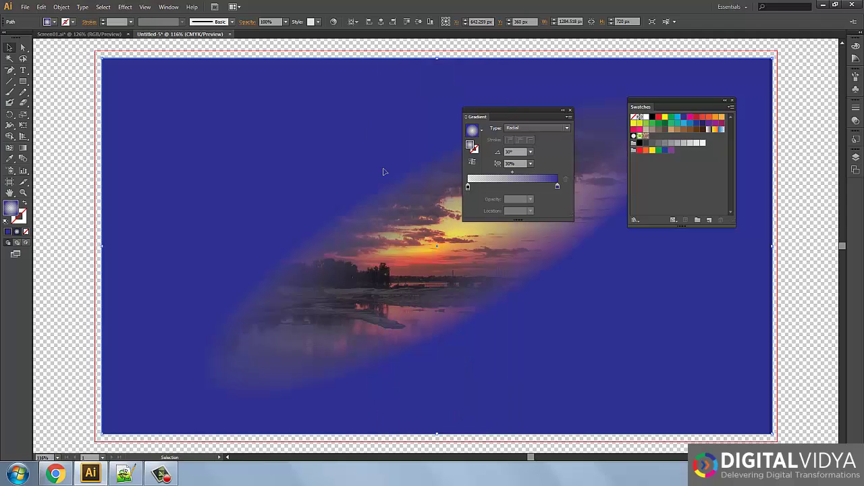
pyautogui.click(515, 152)
# Add a gradient stop at about 35% location, colour it green and set its opacity to 50%.
pyautogui.click(500, 187)
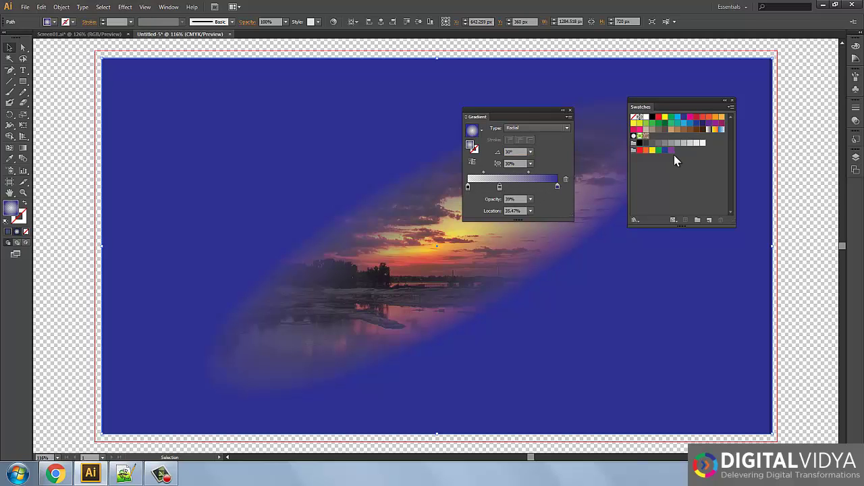
pyautogui.moveTo(659, 154); pyautogui.dragTo(509, 196)
pyautogui.moveTo(501, 191); pyautogui.dragTo(500, 192)
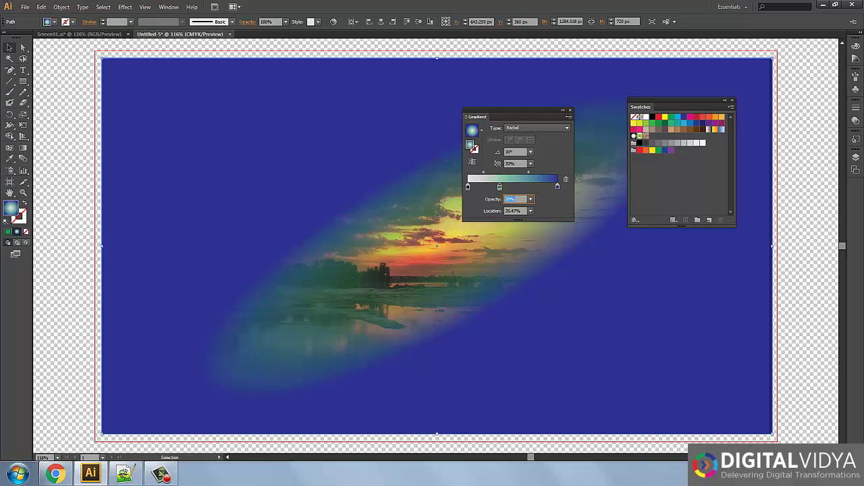
pyautogui.press('Return')
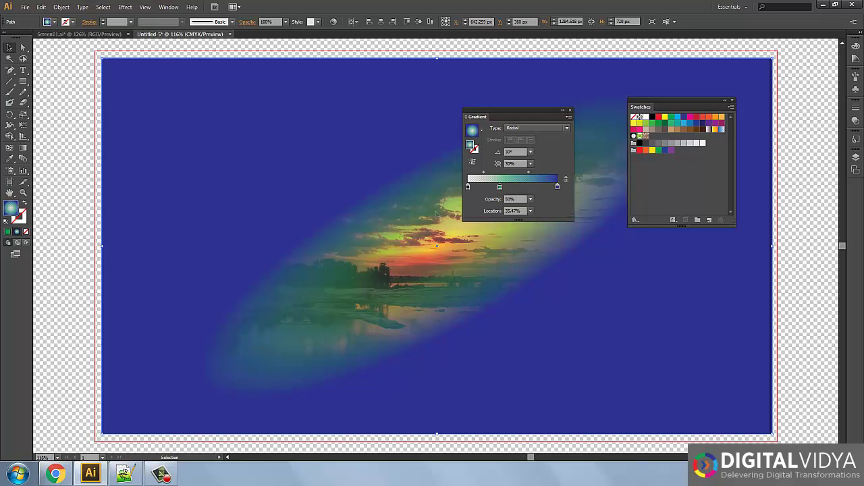
# Add another gradient stop at about 66.5% location, colour it yellow and set its opacity to 20%.
pyautogui.click(527, 188)
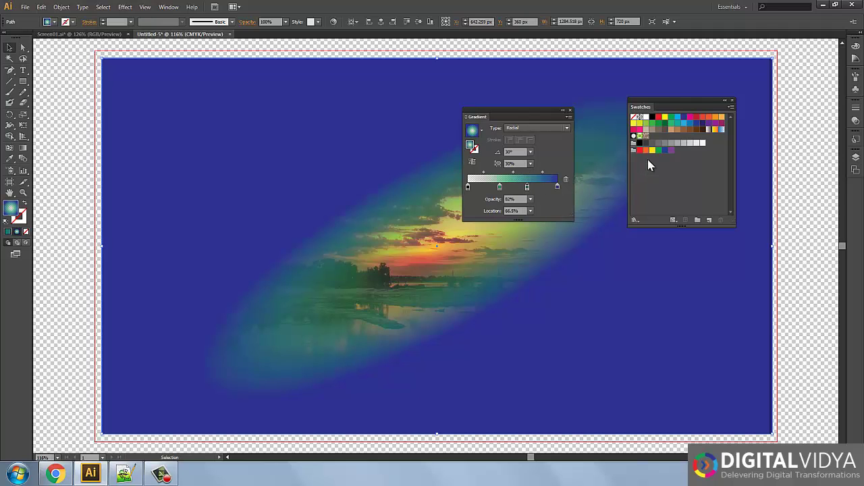
pyautogui.moveTo(654, 154); pyautogui.dragTo(527, 188)
pyautogui.doubleClick(522, 200)
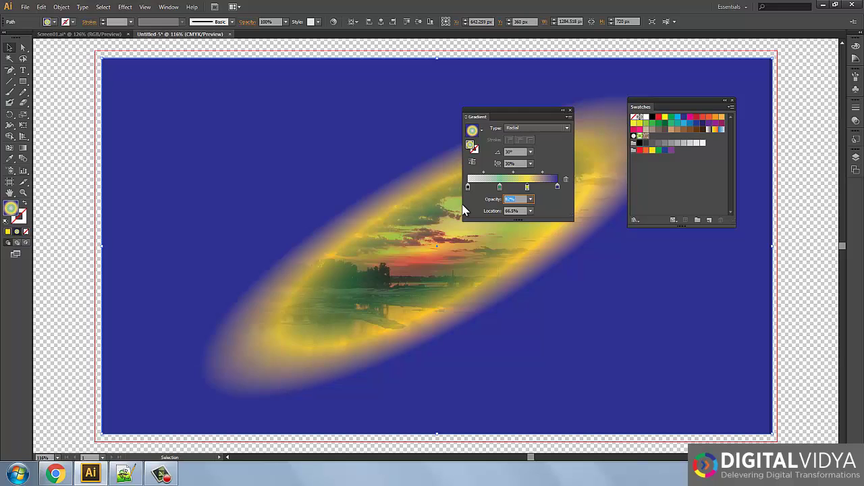
pyautogui.write('20')
pyautogui.press('Return')
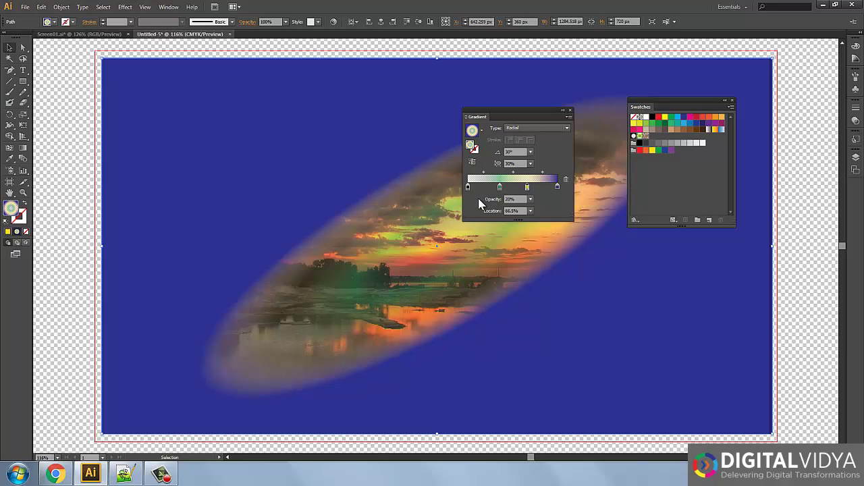
pyautogui.click(526, 181)
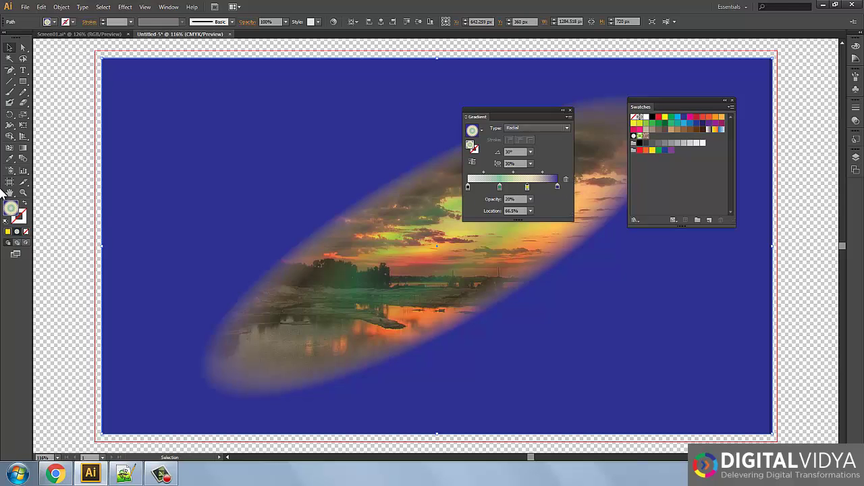
# Redraw the radial gradient with the Gradient tool as a full circle left of the rectangle's centre, at an angle of about -145.6°.
pyautogui.click(23, 150)
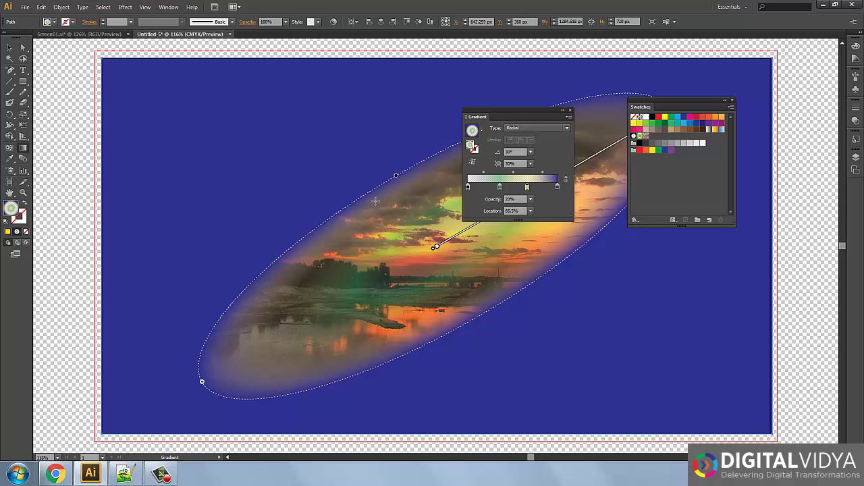
pyautogui.moveTo(370, 180); pyautogui.dragTo(473, 283)
pyautogui.moveTo(367, 230); pyautogui.dragTo(212, 340)
# Reposition the stops on the gradient line so yellow comes before green, and shift the whole gradient slightly down and to the left.
pyautogui.moveTo(338, 267)
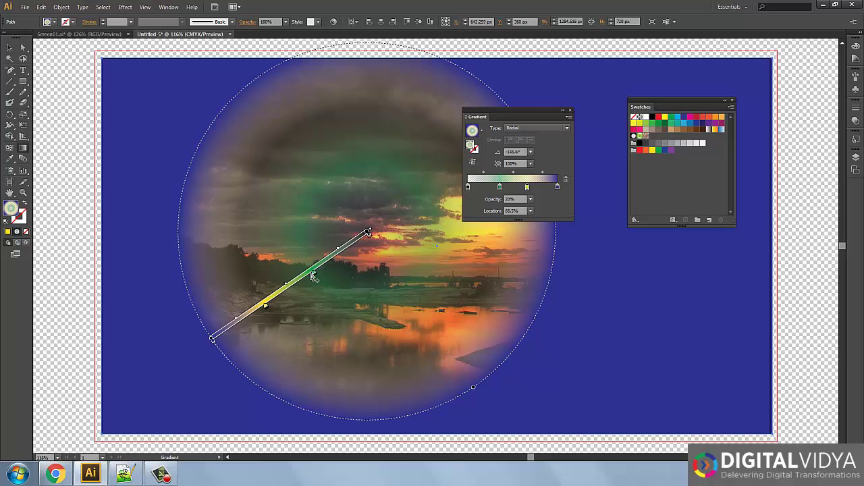
pyautogui.moveTo(312, 275)
pyautogui.mouseDown()
pyautogui.moveTo(277, 296)
pyautogui.moveTo(322, 266)
pyautogui.mouseUp()
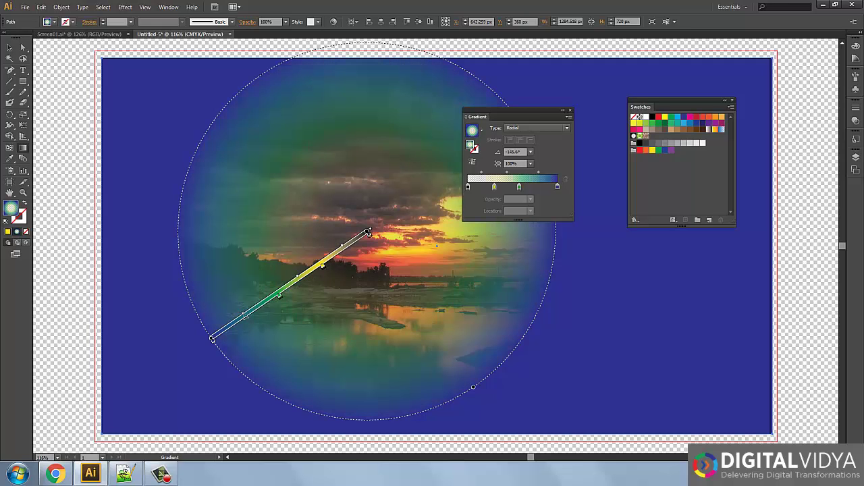
pyautogui.moveTo(368, 233); pyautogui.dragTo(359, 237)
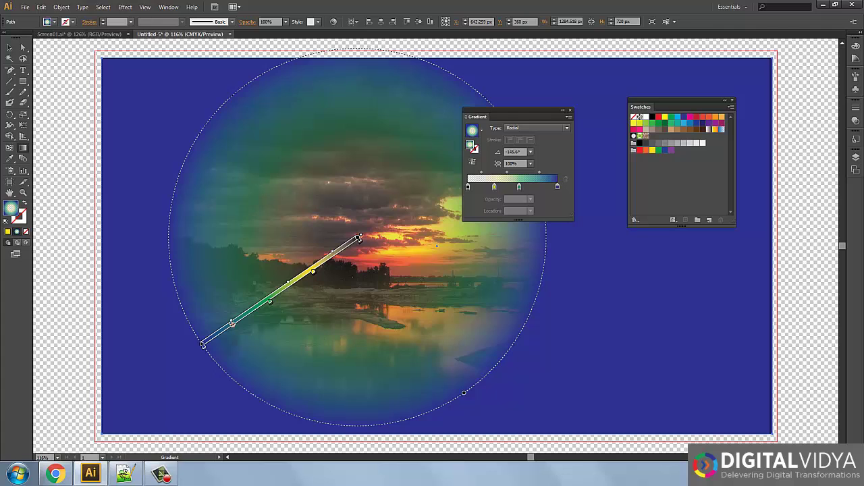
# Open the Pastels gradient swatch library.
pyautogui.click(169, 6)
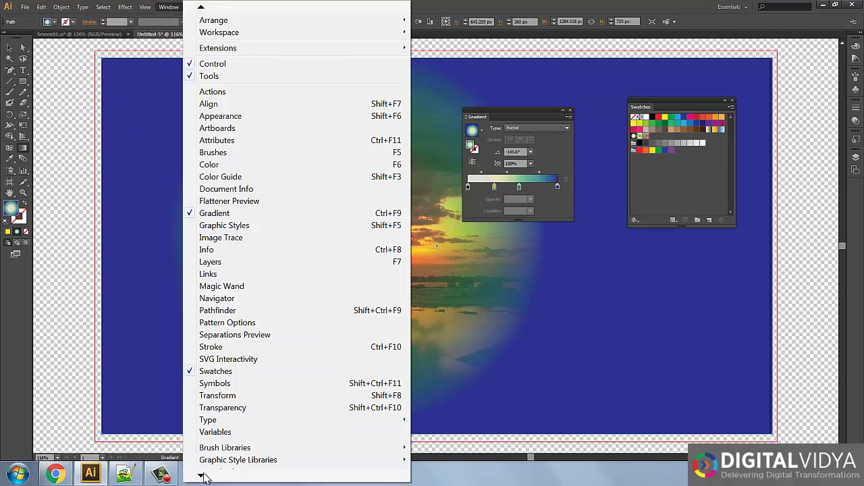
pyautogui.moveTo(217, 448)
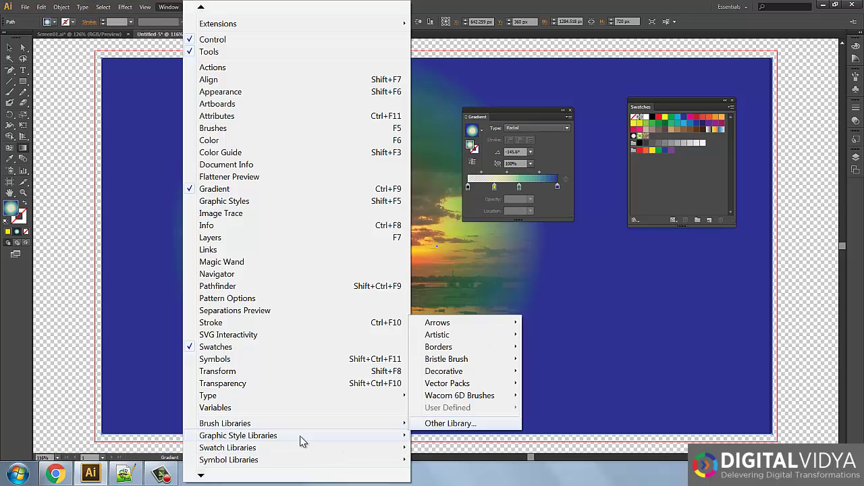
pyautogui.moveTo(287, 436)
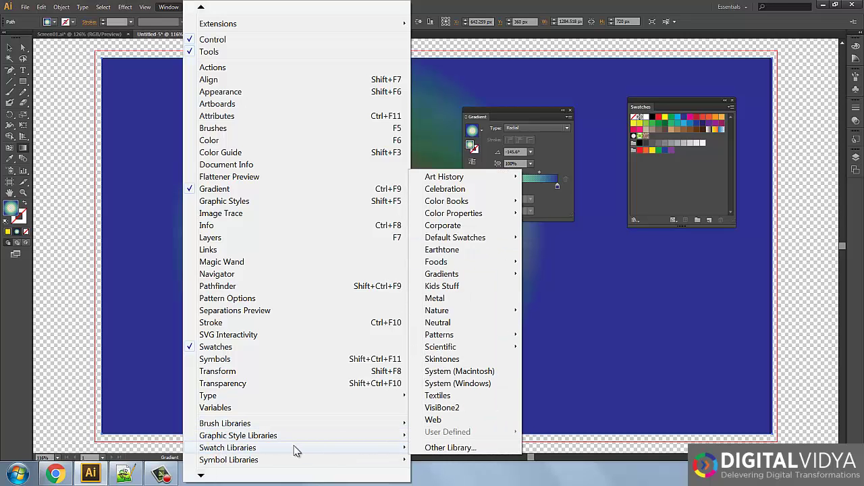
pyautogui.moveTo(367, 449)
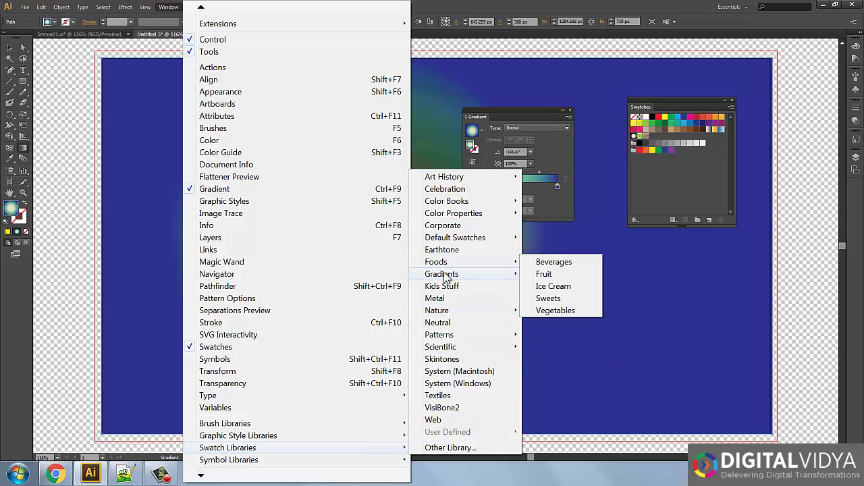
pyautogui.moveTo(465, 273)
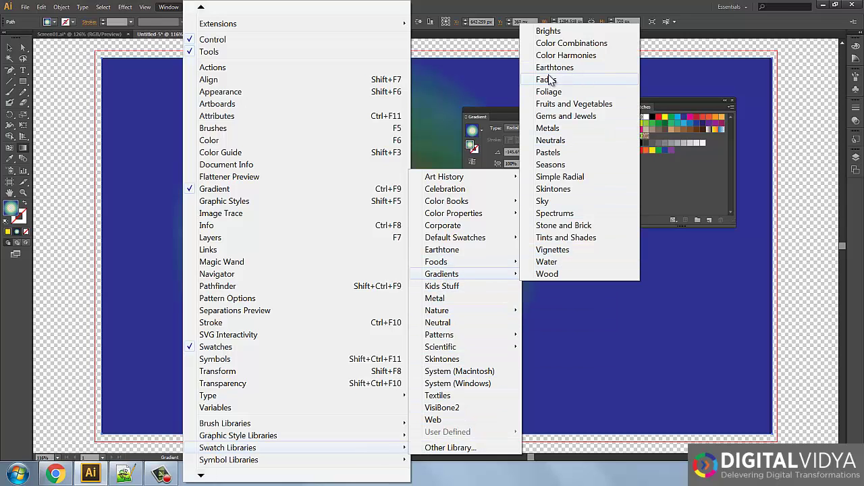
pyautogui.click(551, 153)
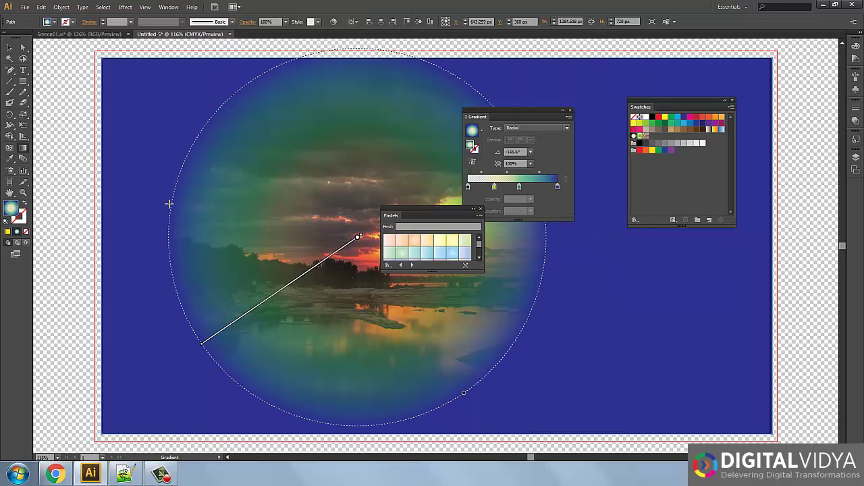
# Hide the transparency grid, with the empty area left of the artboard in view.
pyautogui.hscroll(-5, 253, 193)
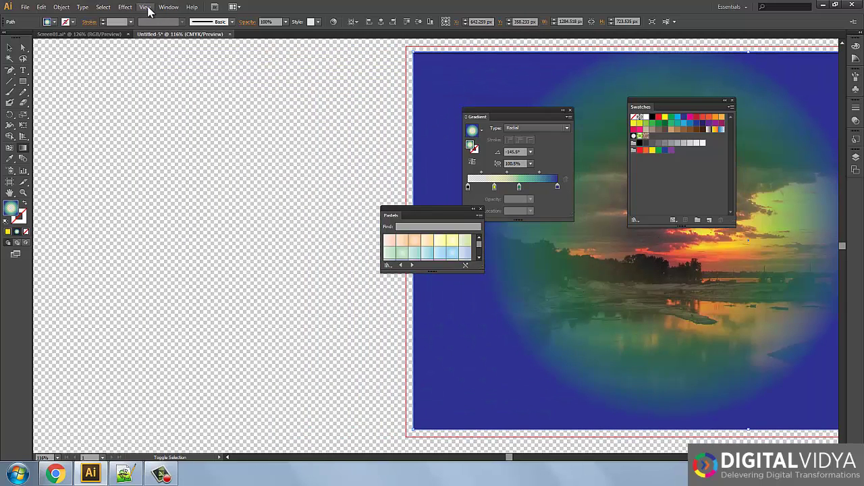
pyautogui.click(144, 7)
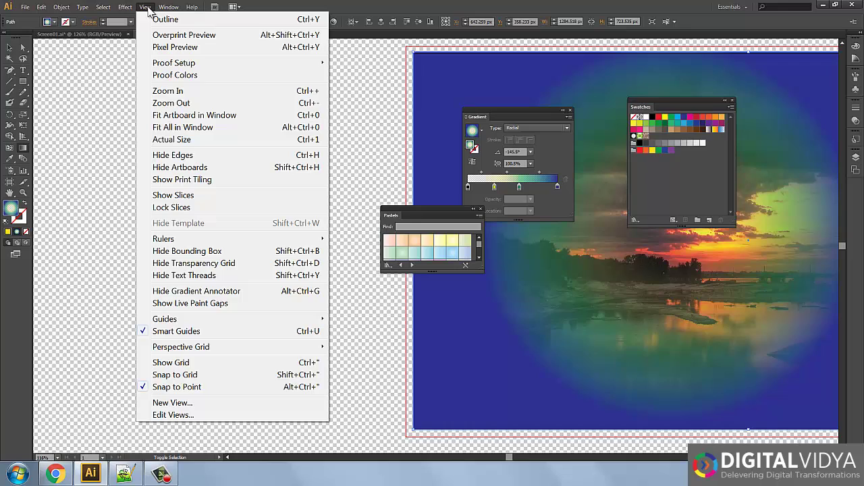
pyautogui.click(187, 264)
# Draw a rectangle about 244 by 217 px left of the artboard and fill it with a peach radial Pastels gradient.
pyautogui.click(23, 81)
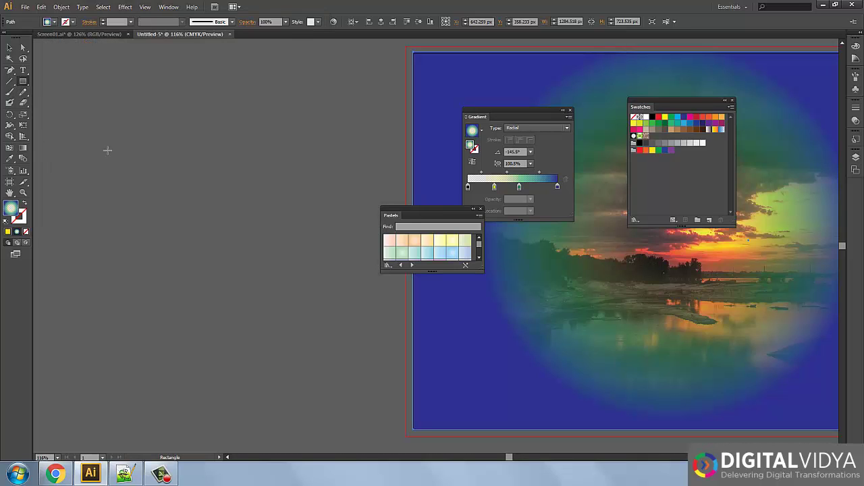
pyautogui.moveTo(114, 140); pyautogui.dragTo(242, 253)
pyautogui.click(414, 242)
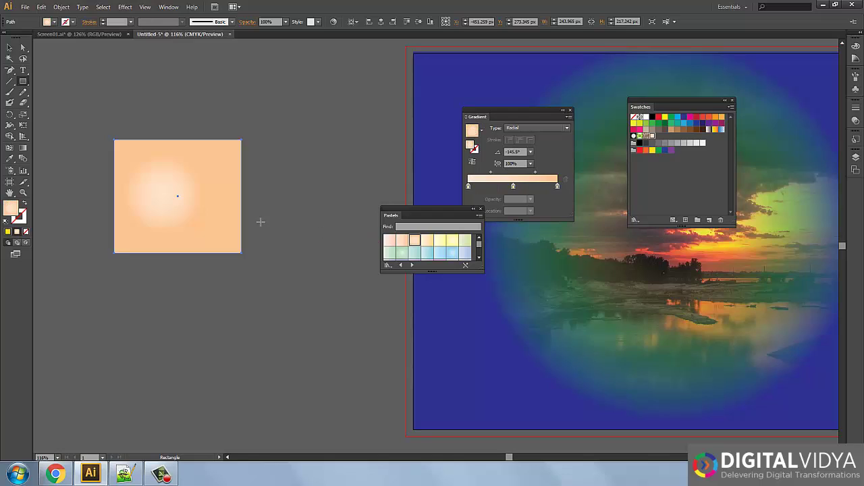
# Make three copies of the peach rectangle and fill them with Pastels gradients: radial green, radial light blue and linear lavender blue.
pyautogui.click(9, 48)
pyautogui.moveTo(154, 178); pyautogui.dragTo(362, 323)
pyautogui.click(402, 253)
pyautogui.click(451, 254)
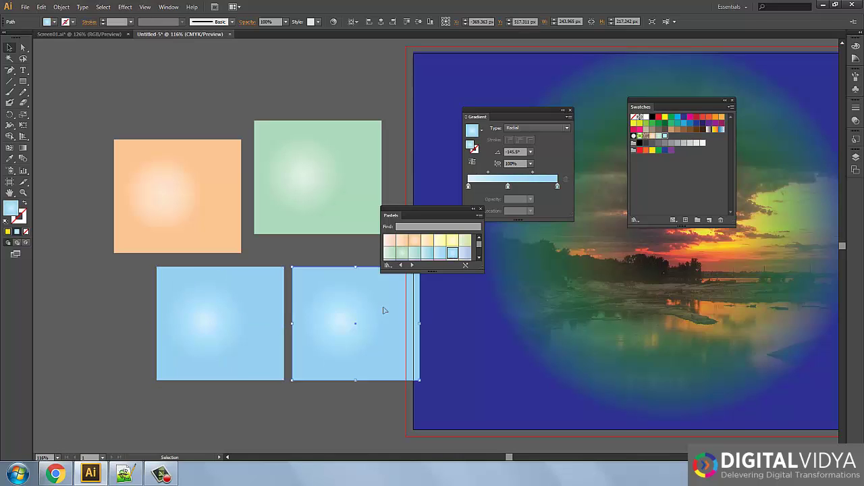
pyautogui.click(465, 253)
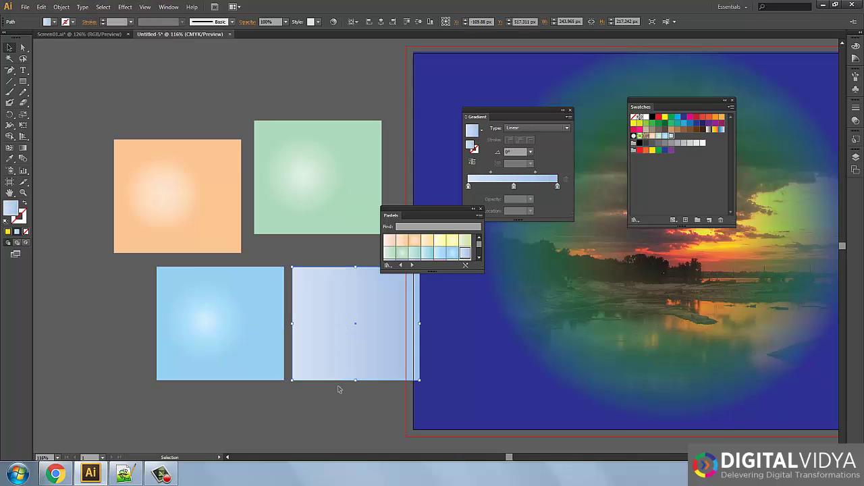
# Deselect the rectangles and browse the gradient swatch libraries from Pastels to the Sky library.
pyautogui.moveTo(332, 351); pyautogui.dragTo(320, 295)
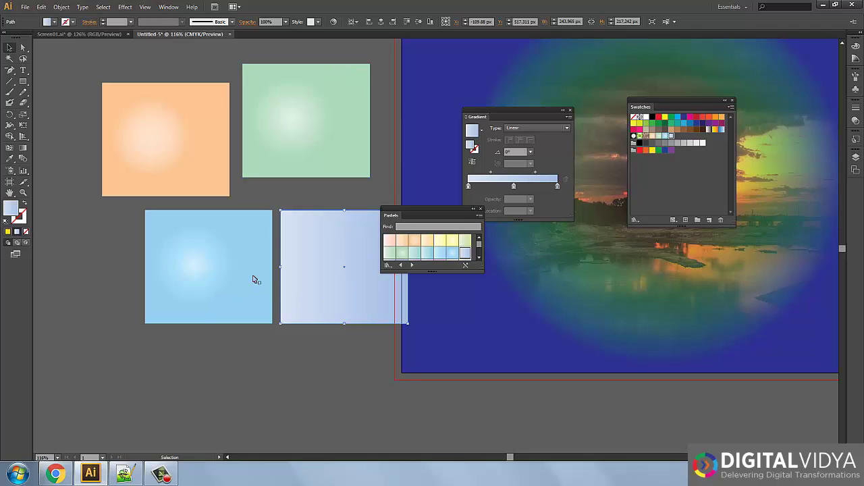
pyautogui.click(270, 354)
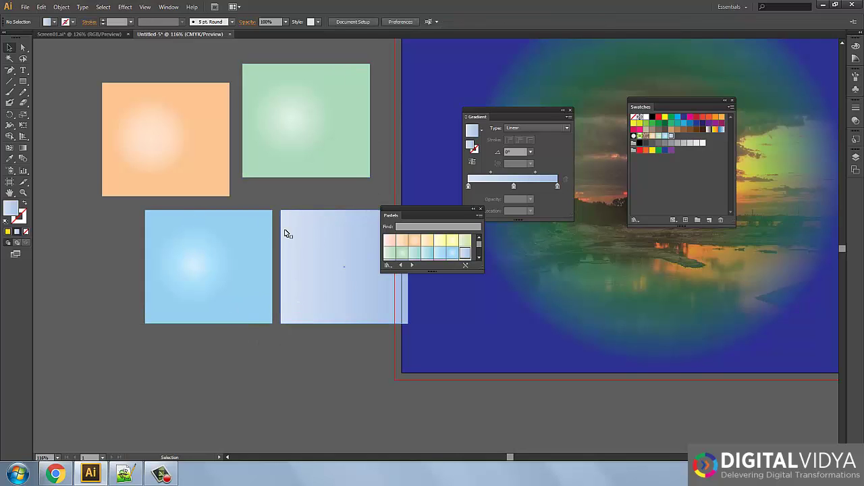
pyautogui.click(412, 265)
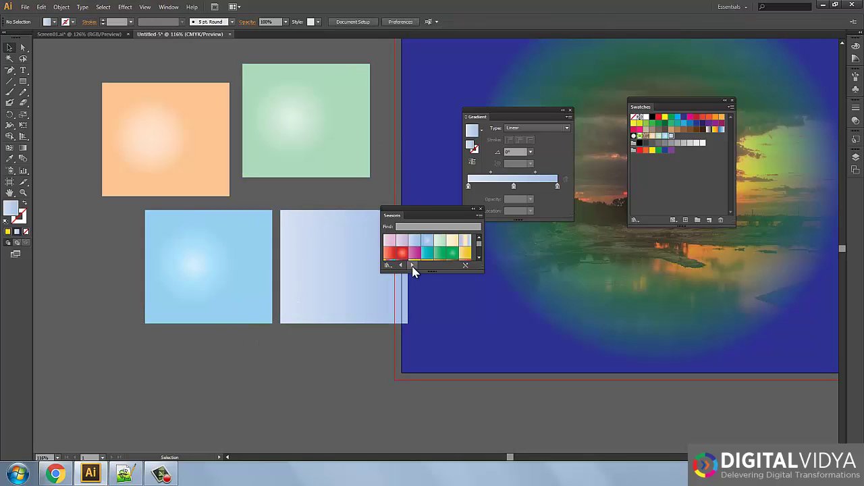
pyautogui.click(412, 265)
pyautogui.click(412, 264)
pyautogui.click(412, 264)
pyautogui.click(412, 264)
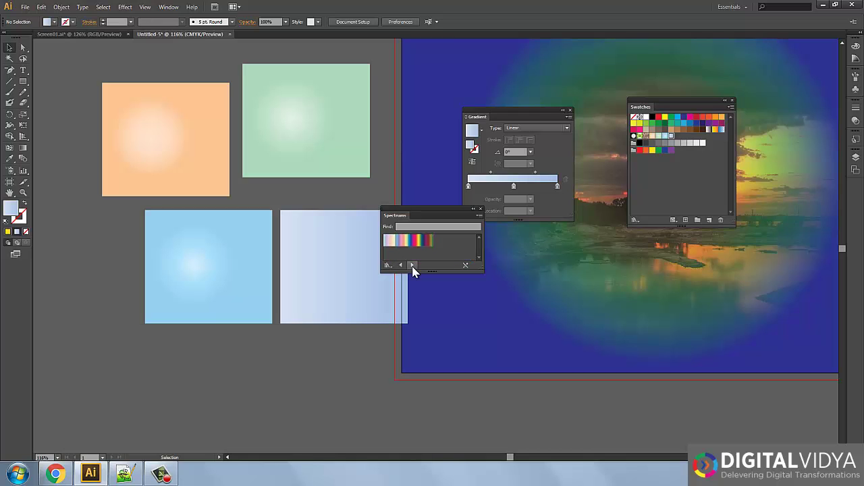
pyautogui.click(411, 264)
# Fill the two lower rectangles with different blue linear gradients from the Sky library.
pyautogui.click(347, 289)
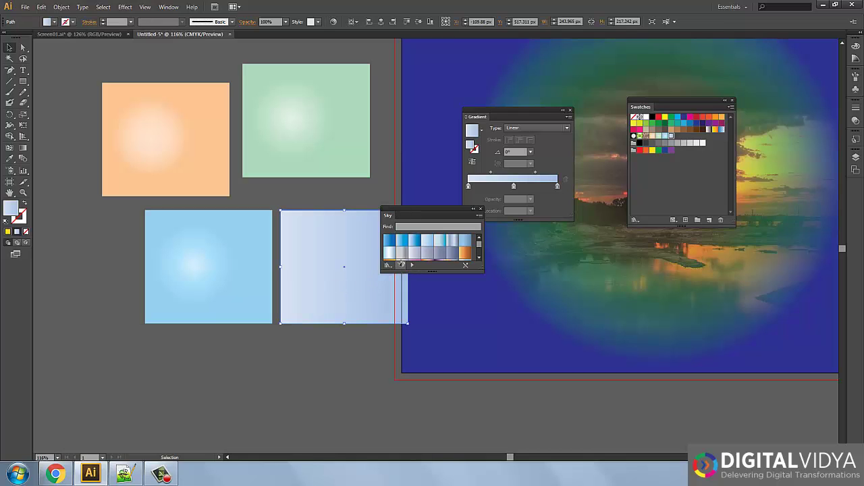
pyautogui.click(401, 240)
pyautogui.click(231, 262)
pyautogui.click(414, 240)
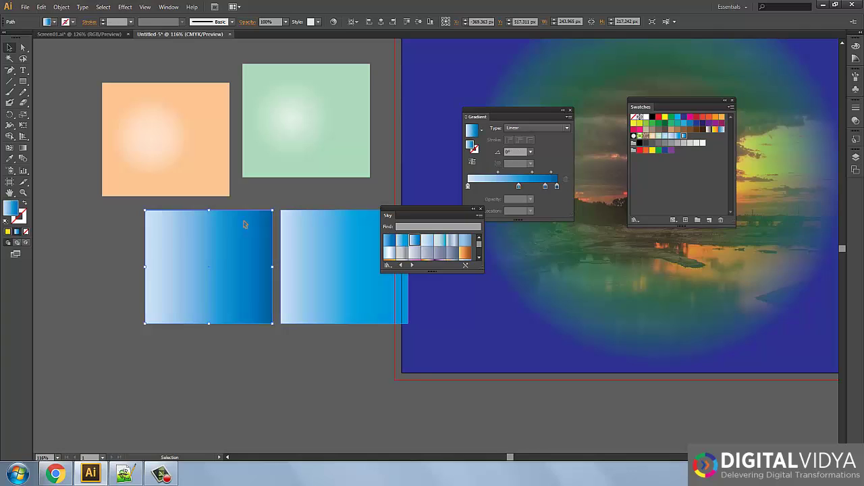
# Enlarge the Sky library display and fill the upper rectangles with Sky gradients, orange-brown on the first and orange-yellow on the second.
pyautogui.click(215, 163)
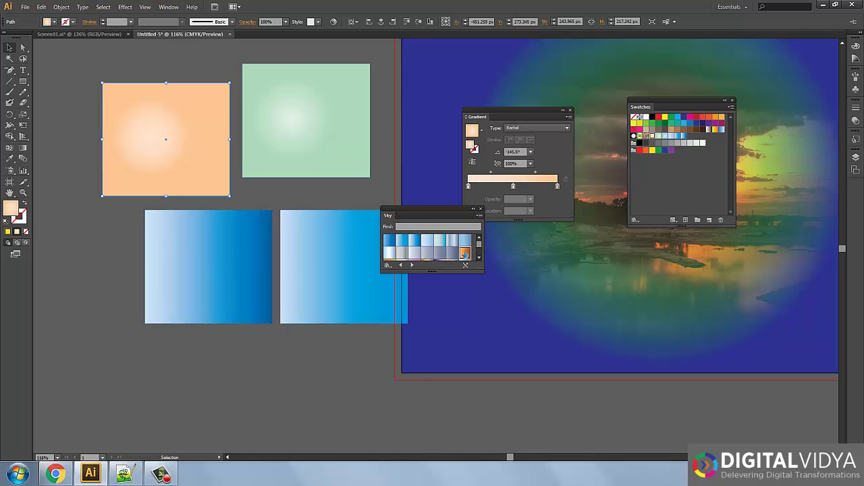
pyautogui.click(465, 252)
pyautogui.click(324, 124)
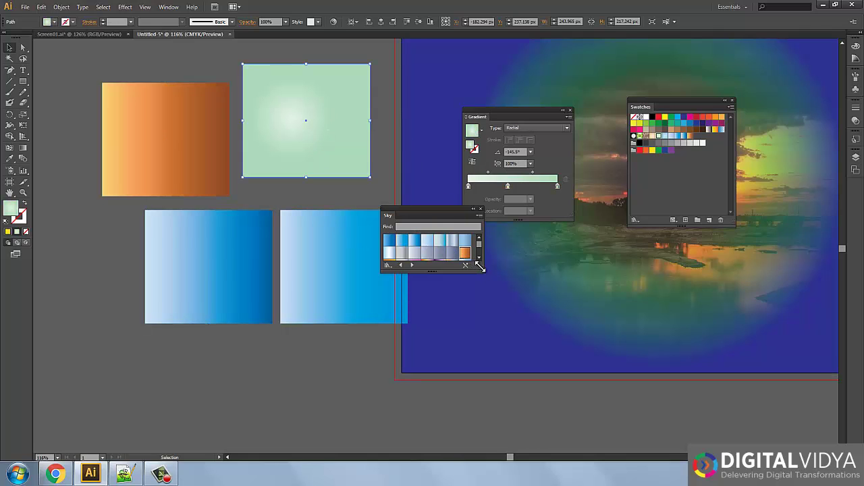
pyautogui.moveTo(480, 268); pyautogui.dragTo(470, 329)
pyautogui.click(389, 265)
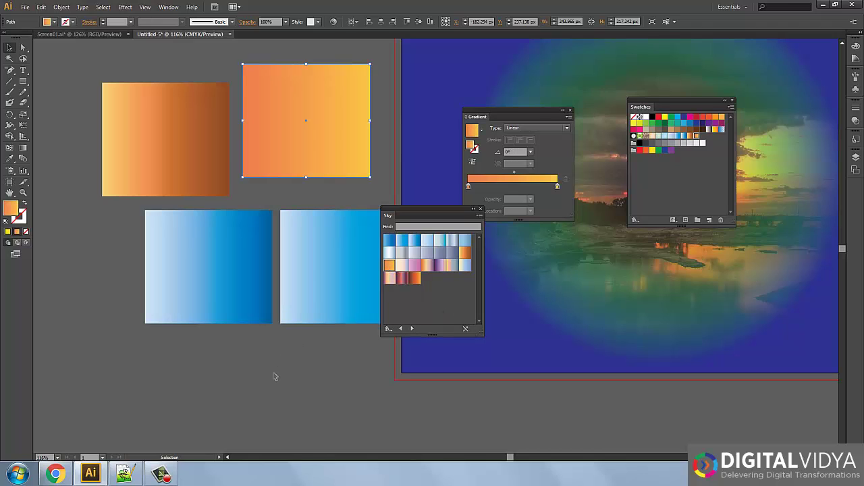
# Deselect everything and browse onward through the gradient libraries to Vignettes.
pyautogui.click(274, 381)
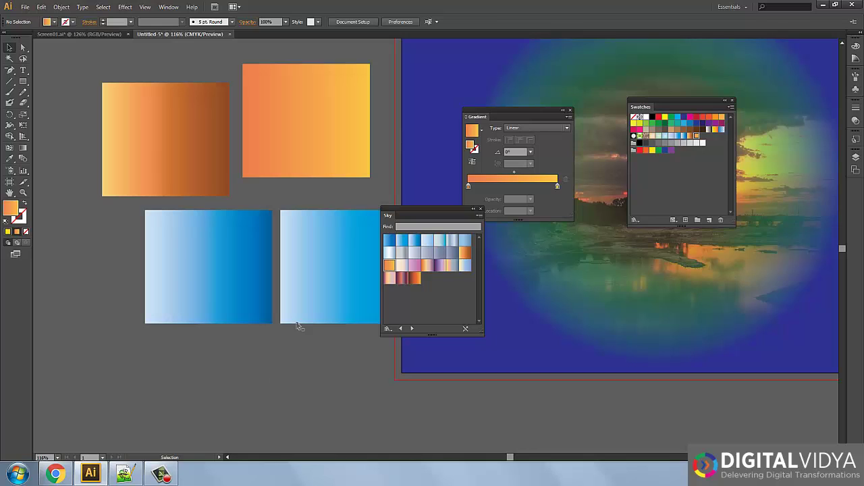
pyautogui.click(412, 329)
pyautogui.click(412, 329)
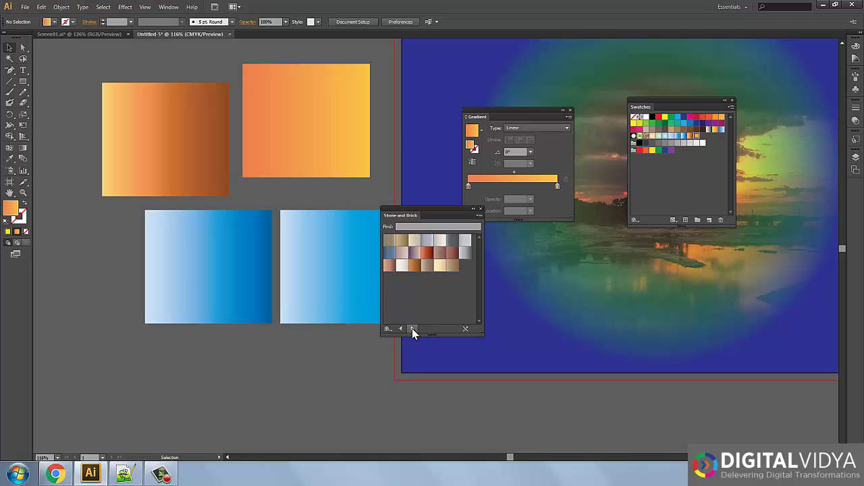
pyautogui.click(411, 329)
pyautogui.click(412, 329)
pyautogui.click(412, 329)
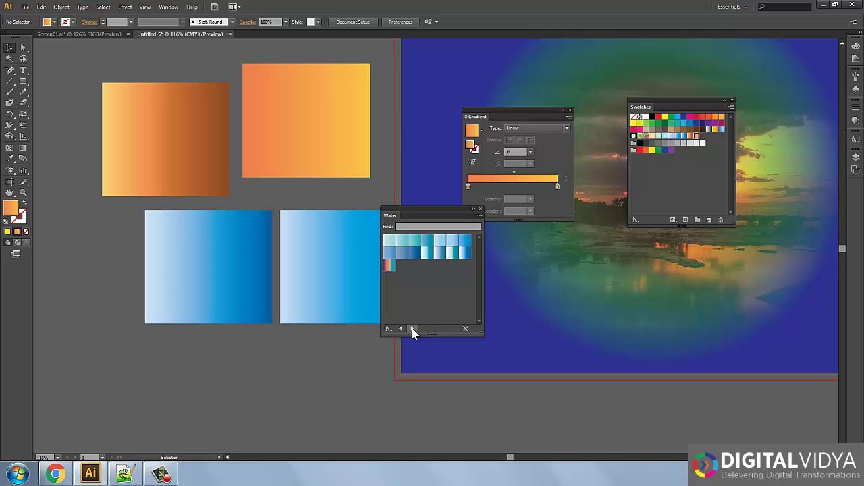
pyautogui.click(412, 328)
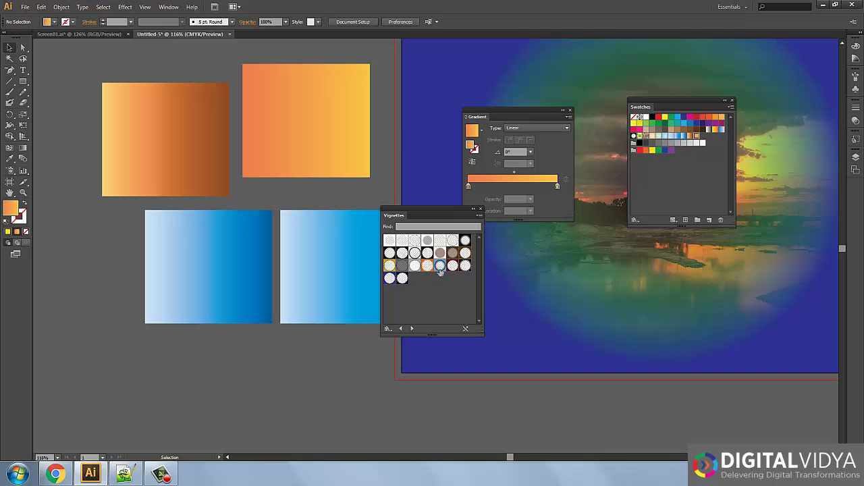
# Fill the lower-right rectangle with the blue ring vignette and move it onto the artboard's lower-left corner.
pyautogui.click(345, 253)
pyautogui.click(444, 268)
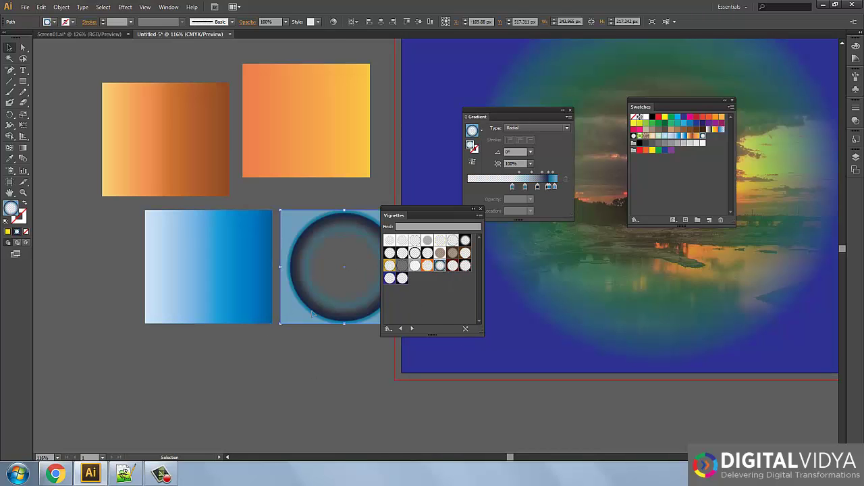
pyautogui.moveTo(320, 314); pyautogui.dragTo(427, 397)
# Delete the large blue-green gradient rectangle covering the photo and move the vignette rectangle over the bright sunset area.
pyautogui.click(618, 282)
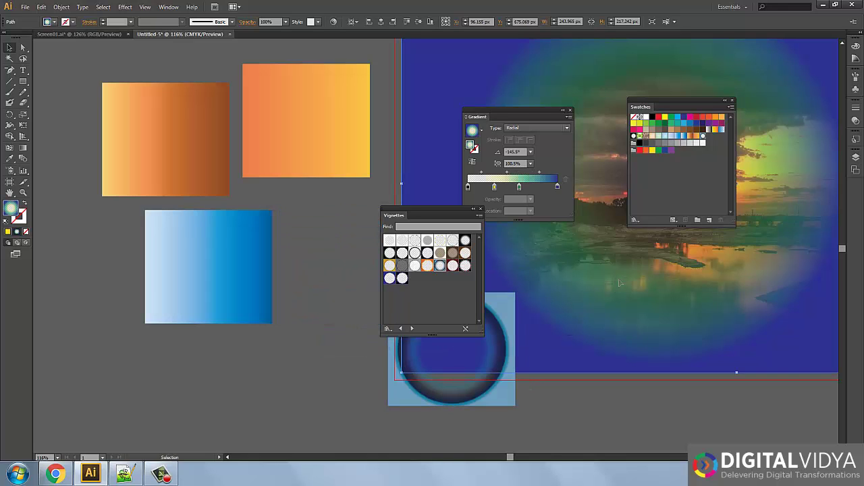
pyautogui.press('Delete')
pyautogui.moveTo(487, 345); pyautogui.dragTo(782, 181)
# Close the Swatches and Gradient panels, then enlarge the vignette rectangle to about 549 by 382 px and reposition it over the sunset.
pyautogui.click(730, 101)
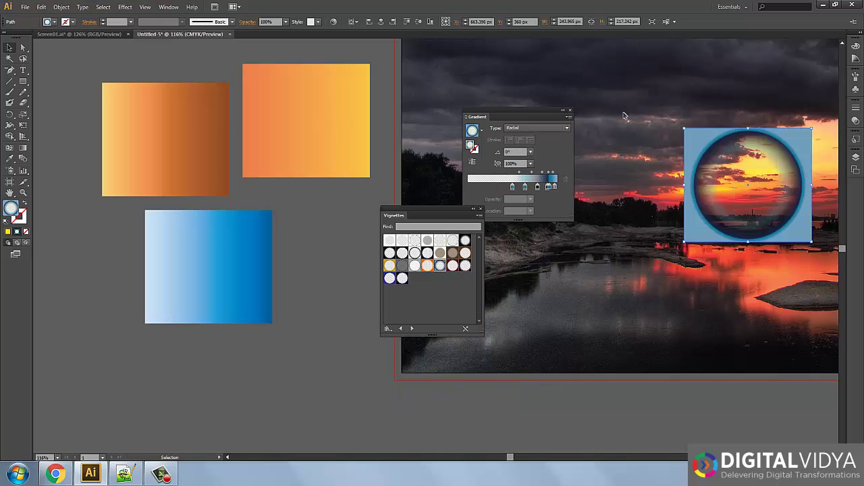
pyautogui.click(570, 111)
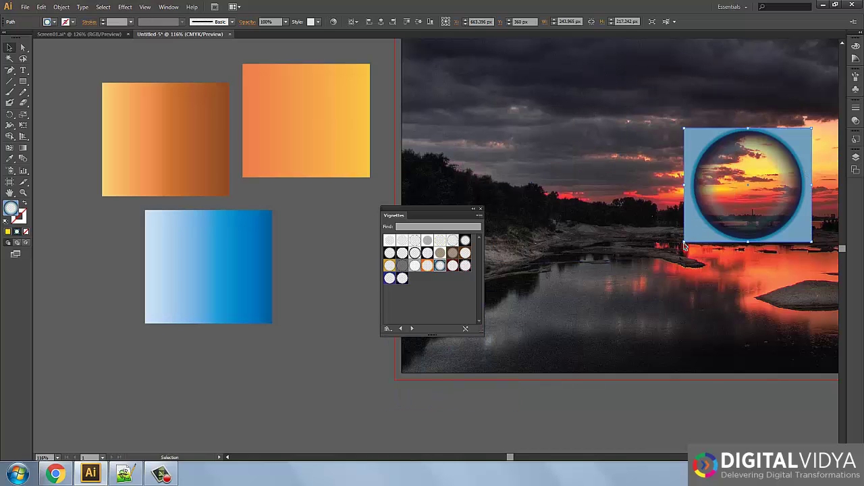
pyautogui.moveTo(684, 246); pyautogui.dragTo(525, 322)
pyautogui.moveTo(649, 220); pyautogui.dragTo(656, 201)
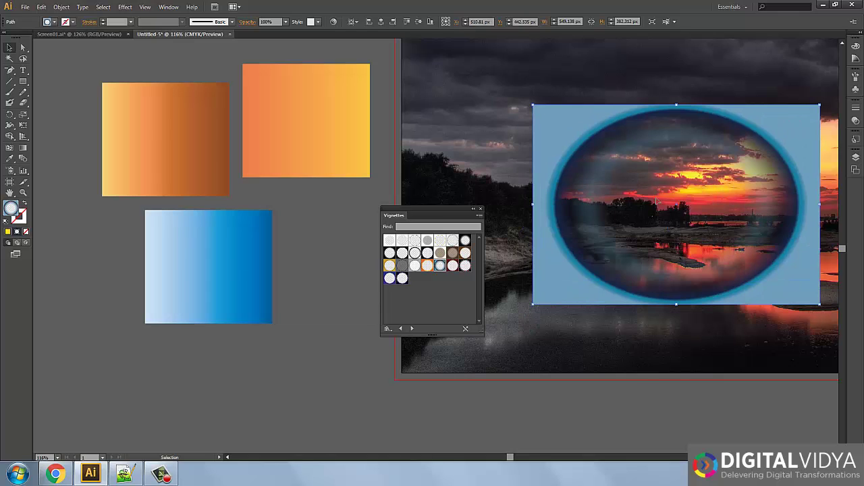